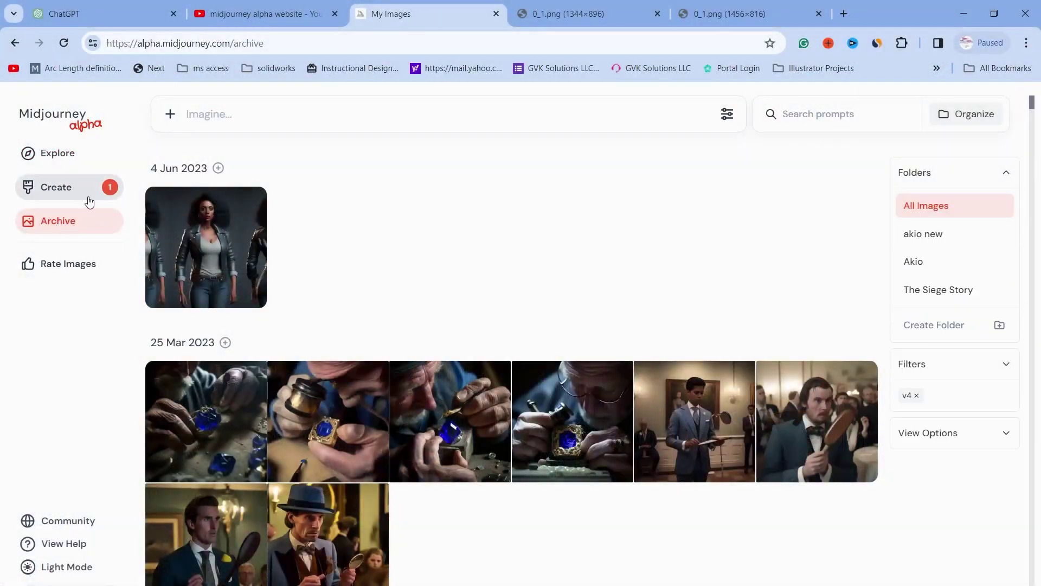
# - Collapse the folder list and remove the v4 version filter from the archive
pyautogui.click(943, 177)
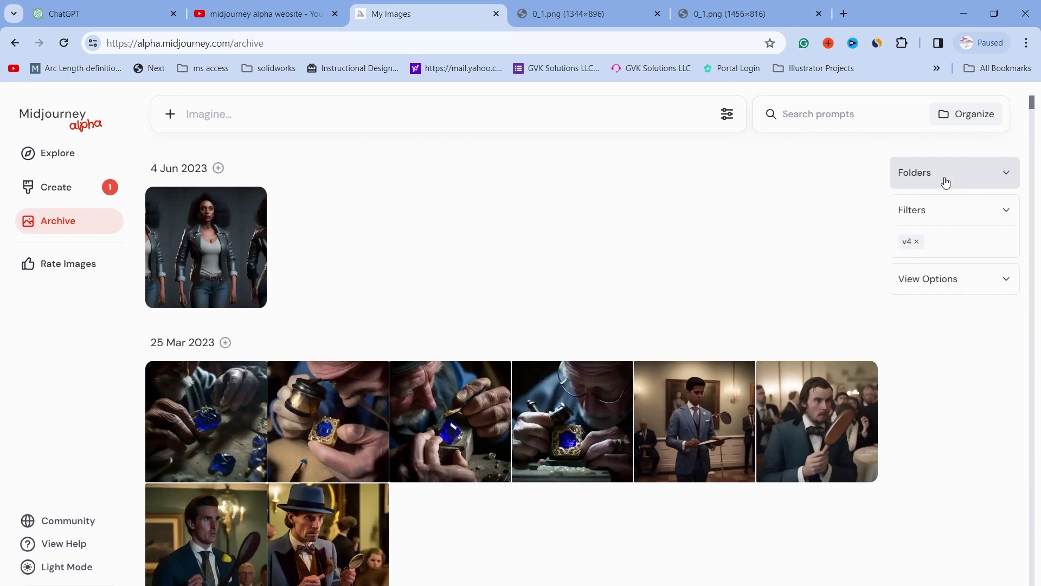
pyautogui.click(917, 241)
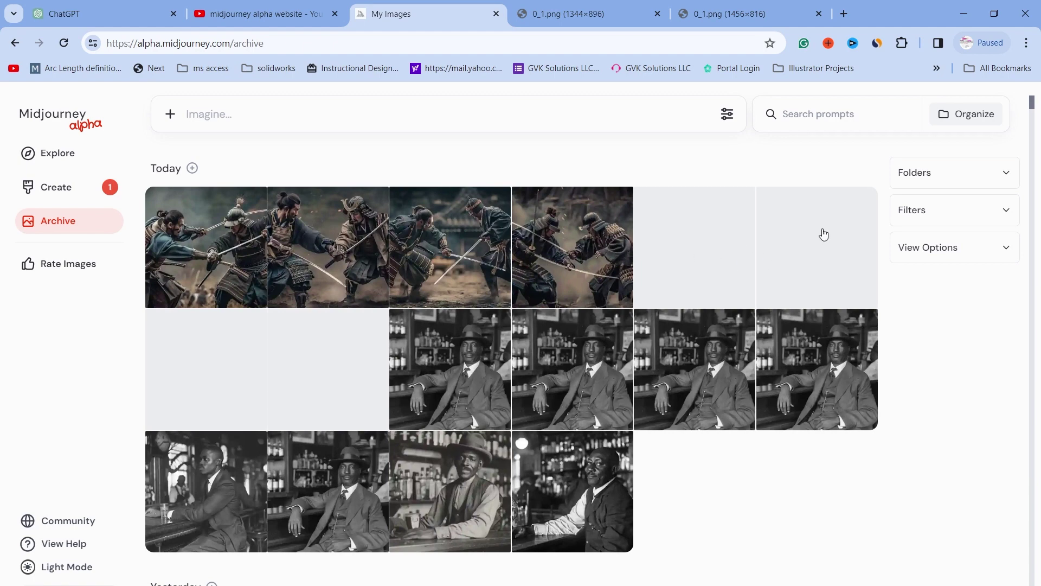
pyautogui.scroll(-9, 344, 276)
pyautogui.scroll(9, 410, 278)
# - Search archive prompts for 'afropunk' and scroll through the matching images
pyautogui.click(819, 115)
pyautogui.write('afro')
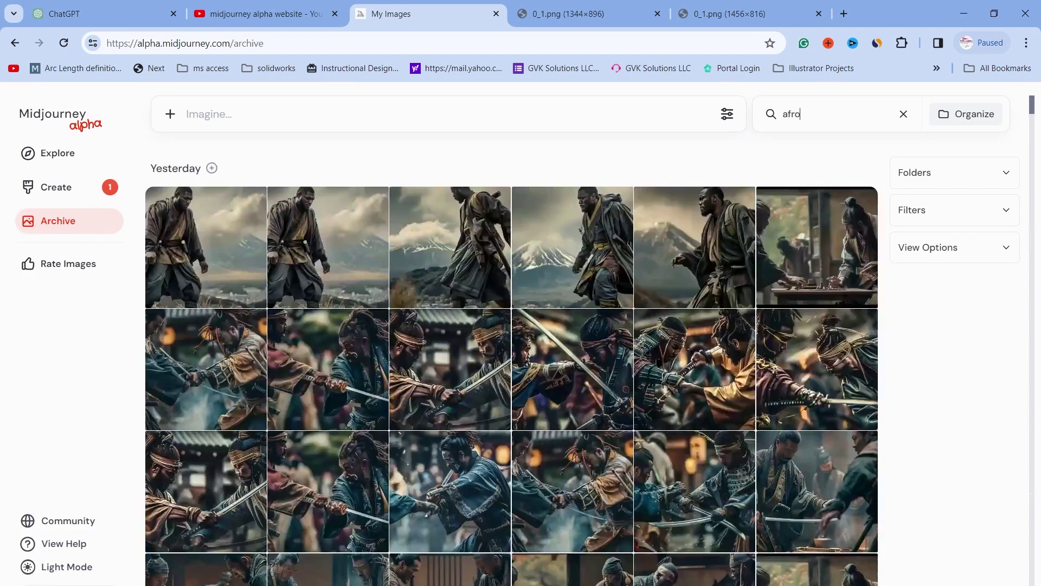
pyautogui.write('punk')
pyautogui.scroll(-20, 526, 243)
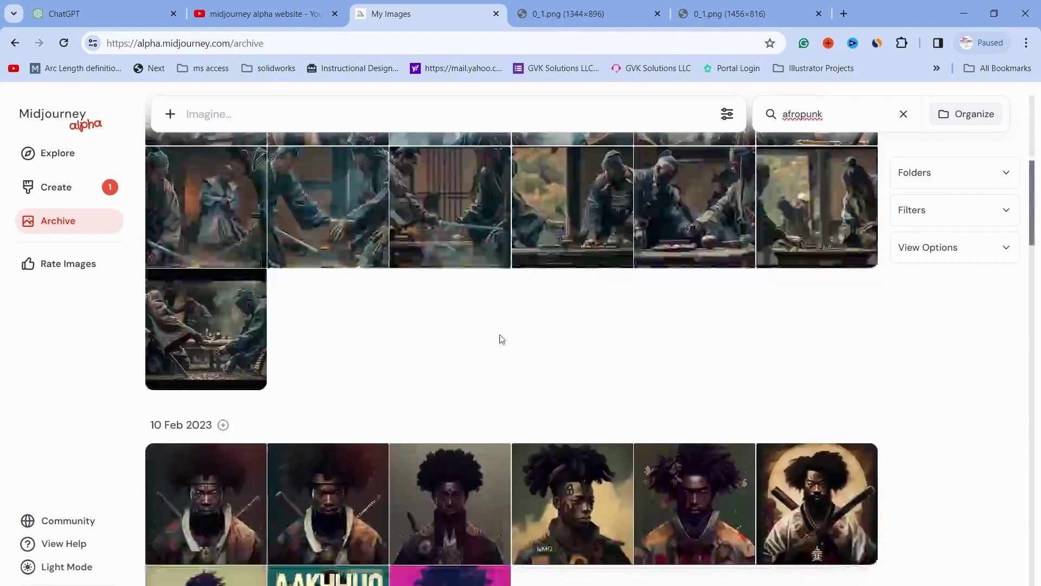
pyautogui.scroll(-5, 478, 336)
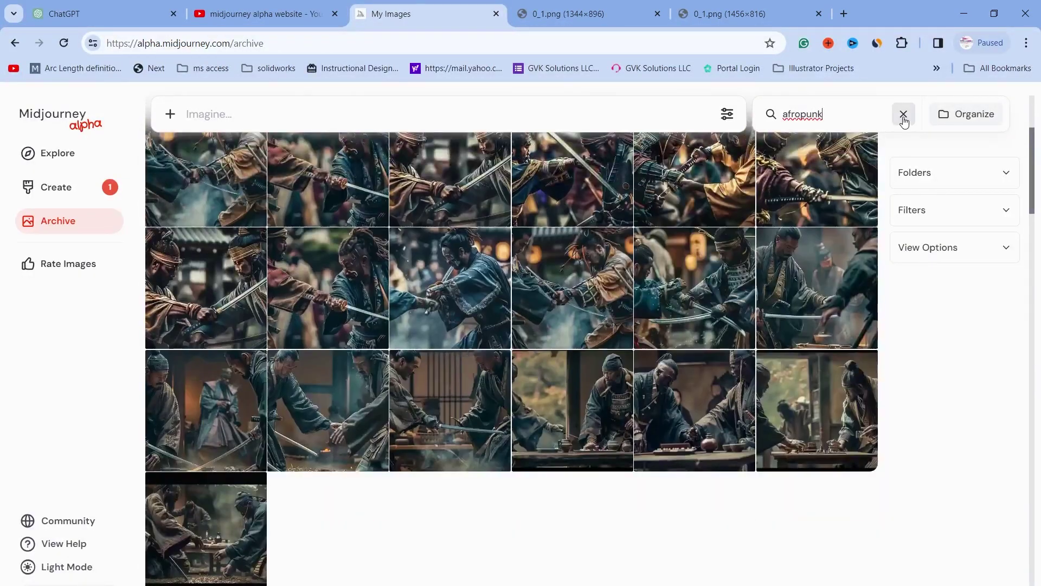
# - Clear the prompt search and reapply the version 4 filter under Filters
pyautogui.click(903, 116)
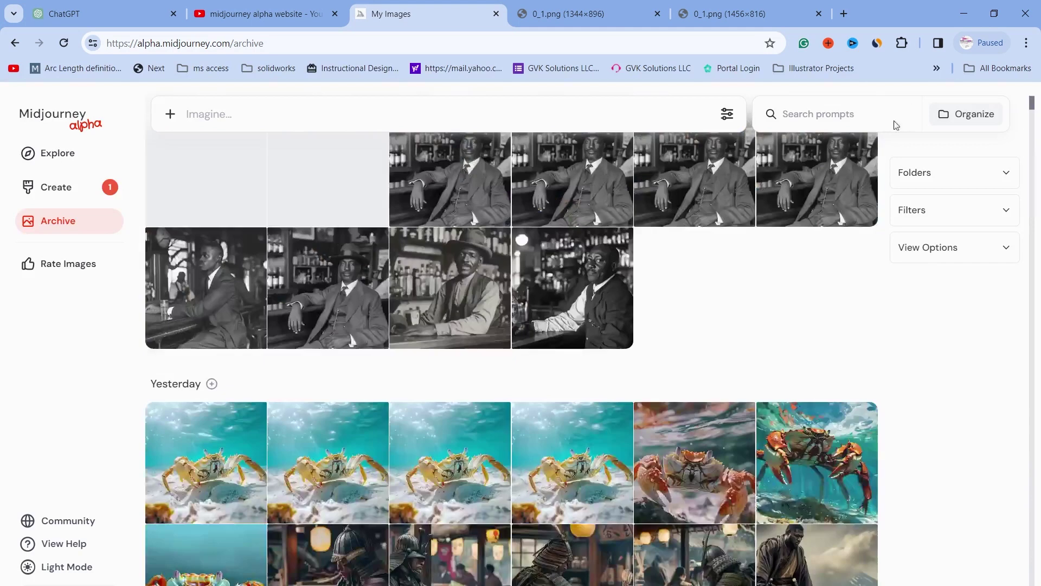
pyautogui.click(1004, 213)
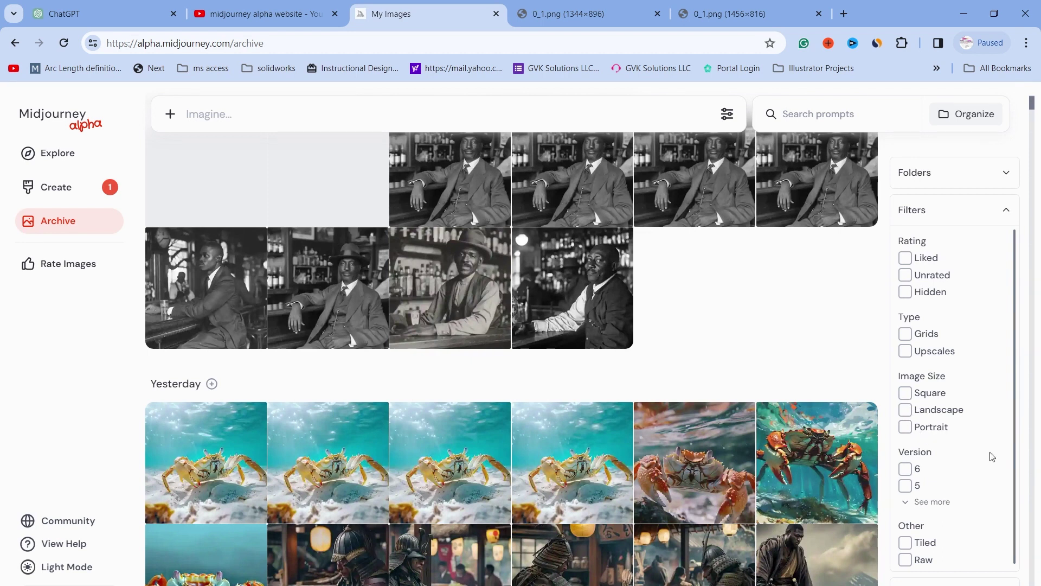
pyautogui.click(922, 502)
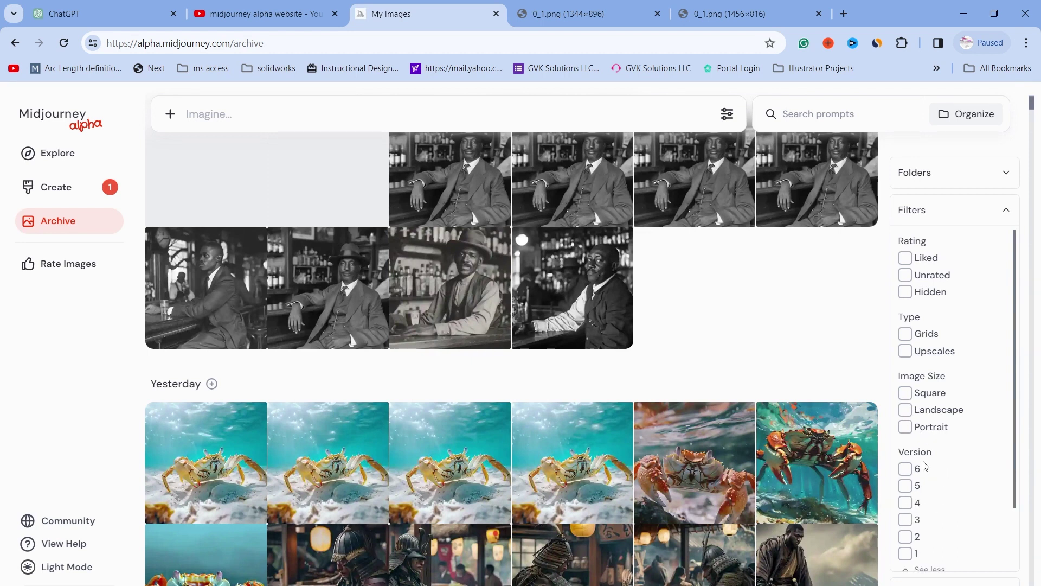
pyautogui.click(912, 507)
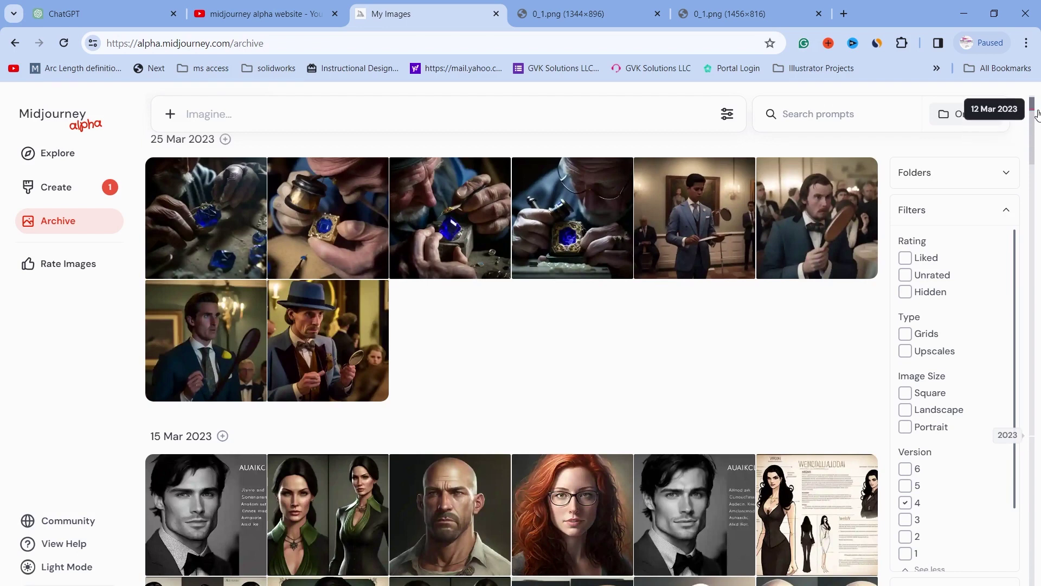
# - Scrub the archive back to 5 Feb 2023 and browse the samurai fight and Japanese bar images
pyautogui.click(1036, 142)
pyautogui.moveTo(1036, 142); pyautogui.dragTo(1036, 239)
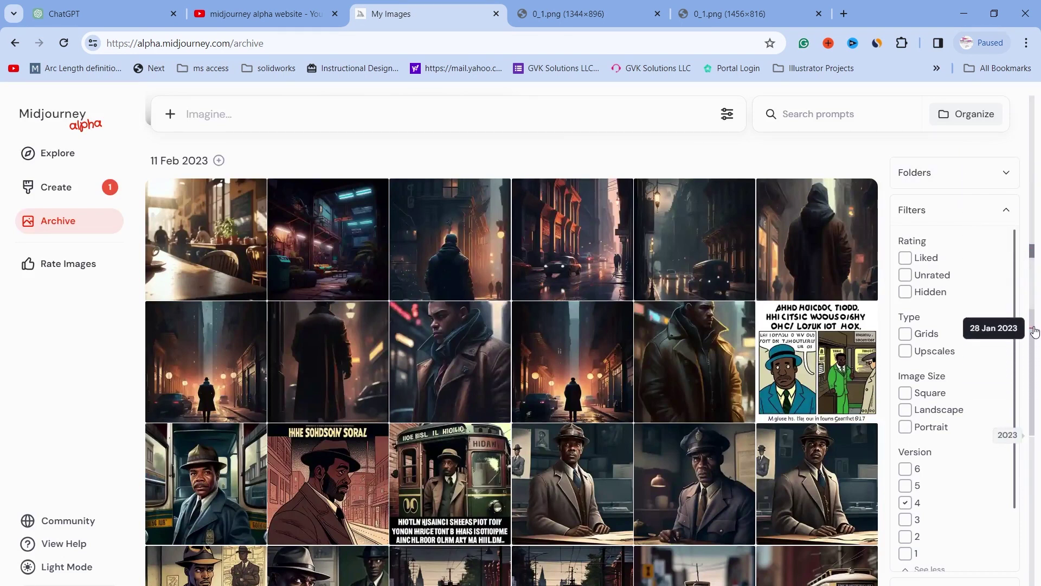
pyautogui.click(1033, 291)
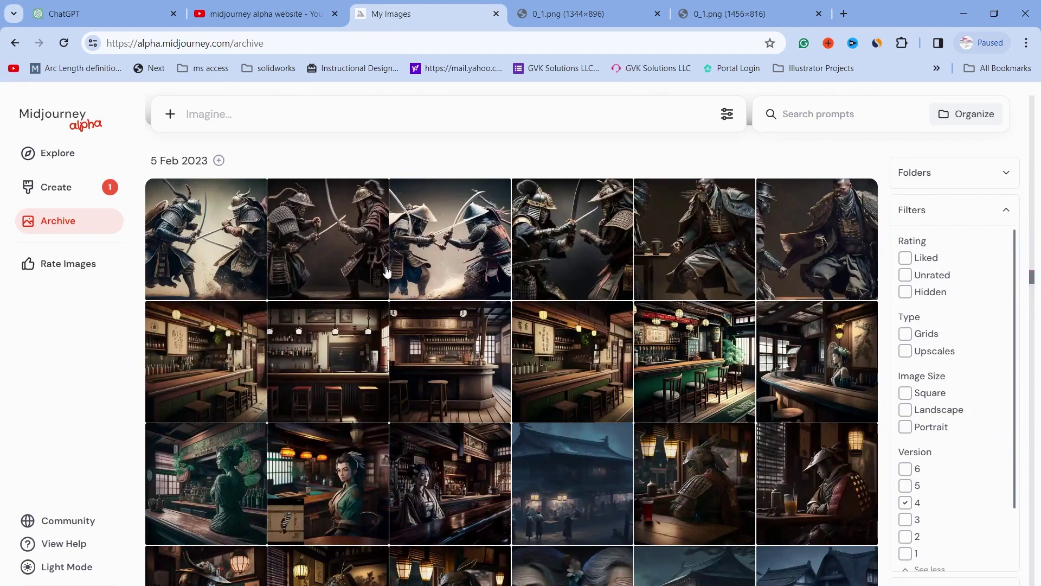
pyautogui.scroll(-4, 393, 255)
pyautogui.scroll(-10, 388, 287)
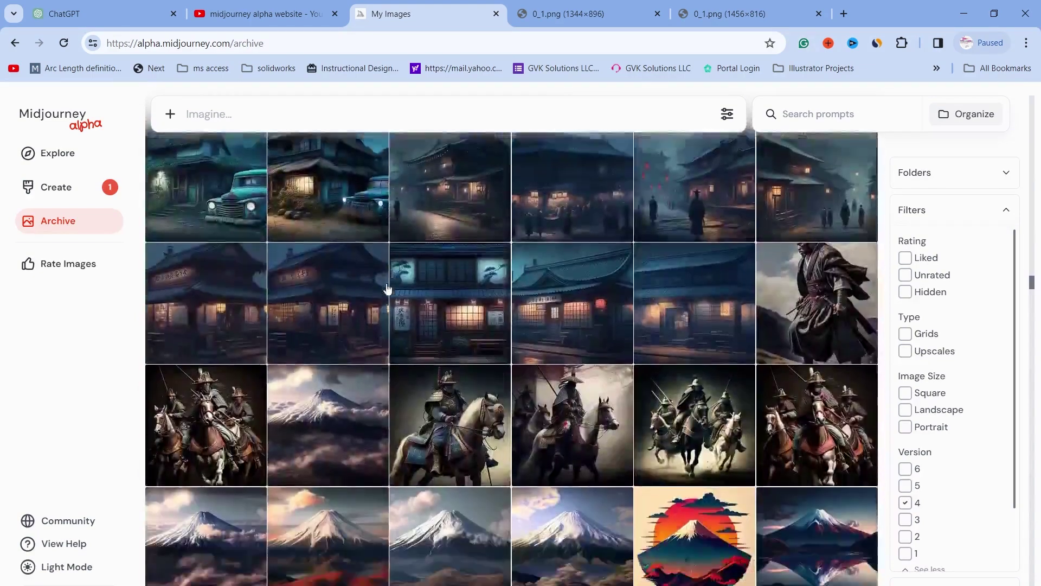
pyautogui.scroll(-15, 387, 286)
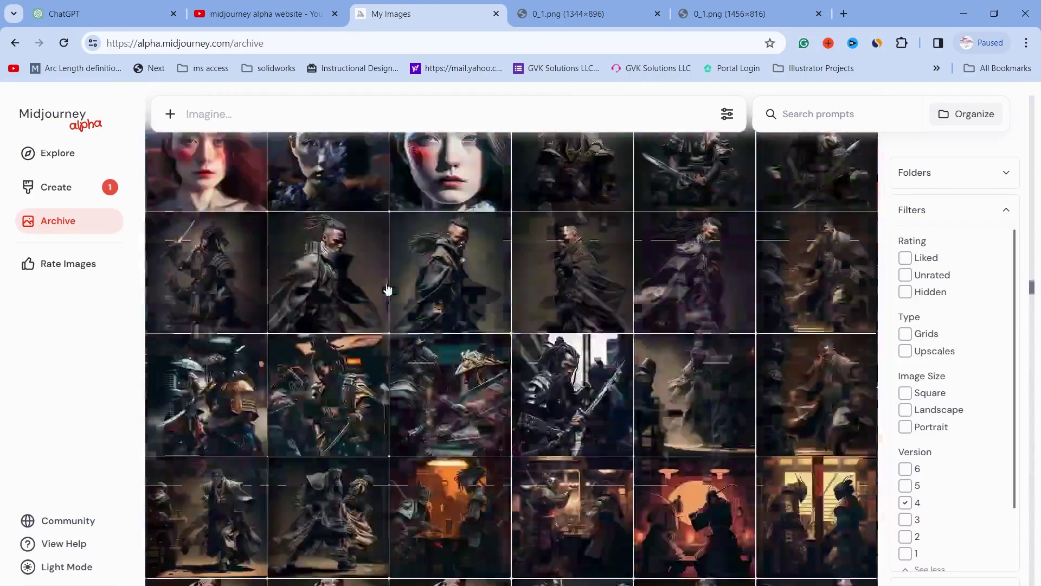
pyautogui.scroll(-10, 387, 289)
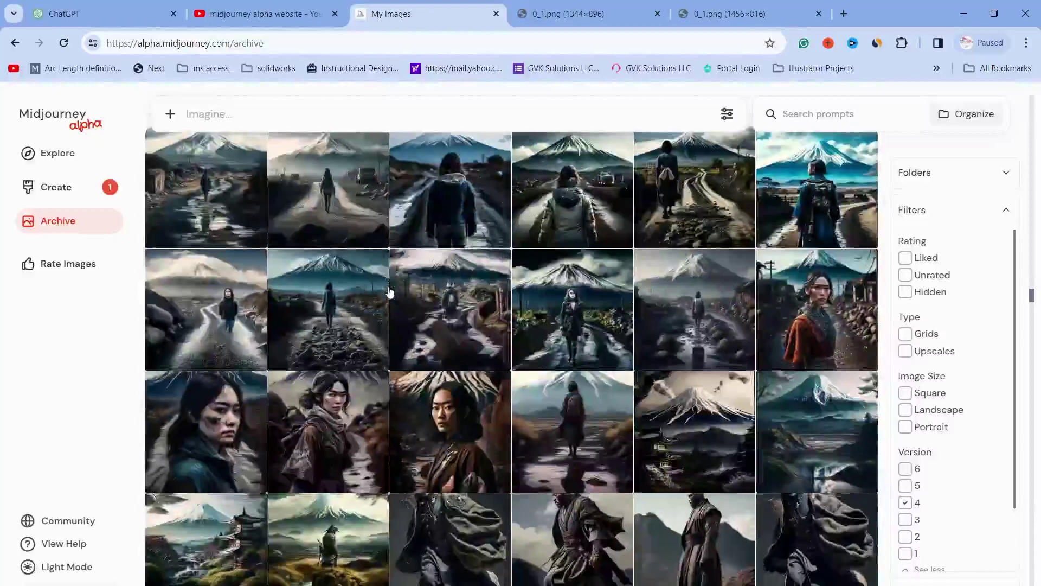
pyautogui.scroll(20, 389, 293)
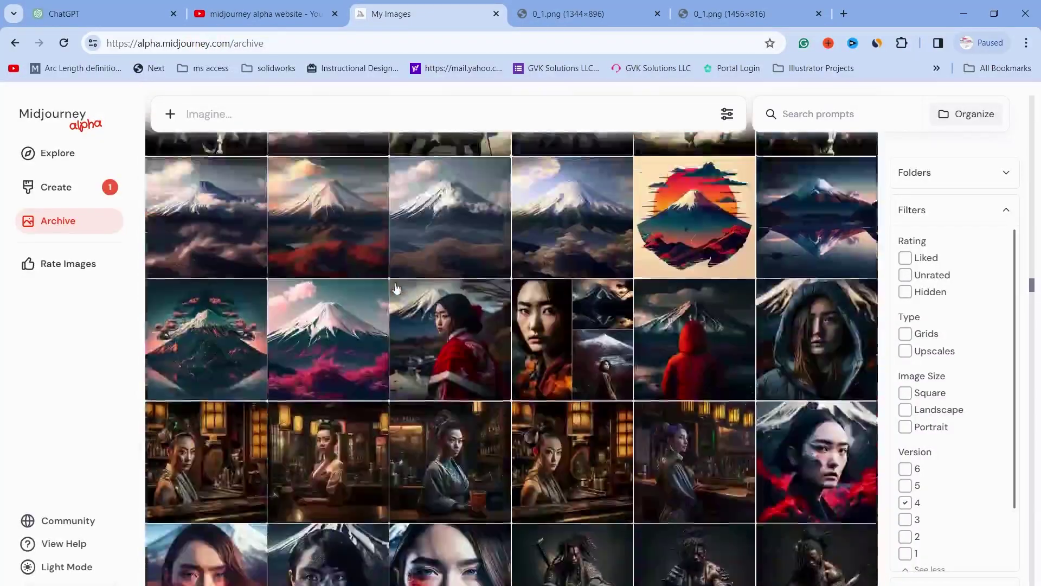
pyautogui.scroll(15, 398, 281)
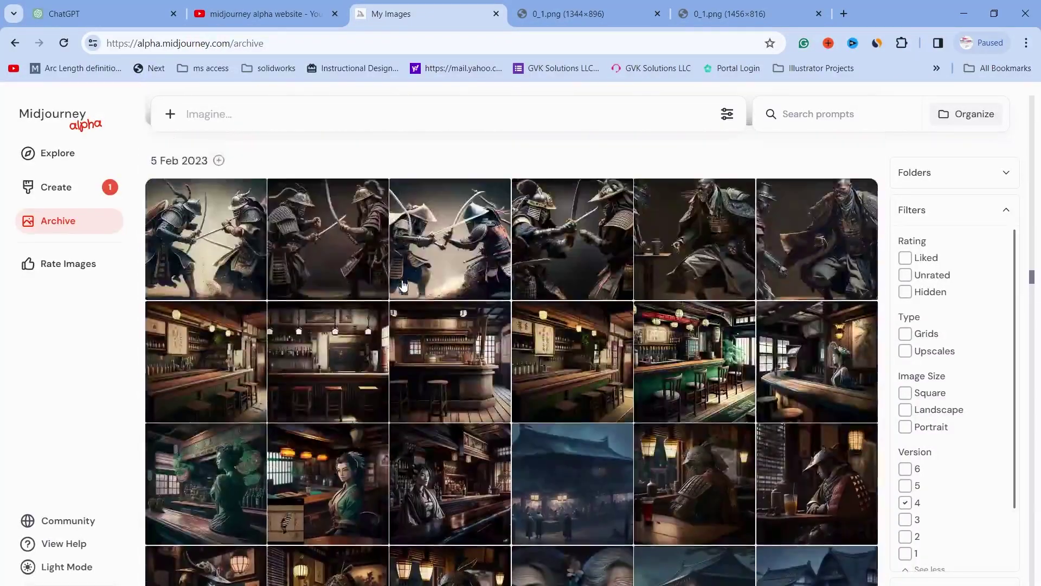
pyautogui.scroll(-4, 399, 285)
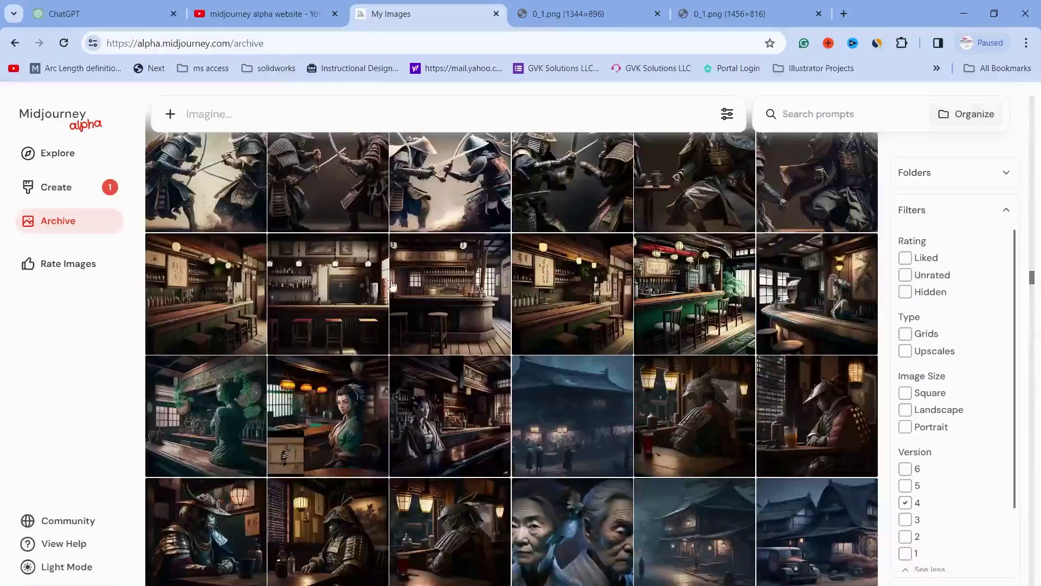
pyautogui.scroll(-3, 491, 286)
pyautogui.scroll(8, 490, 286)
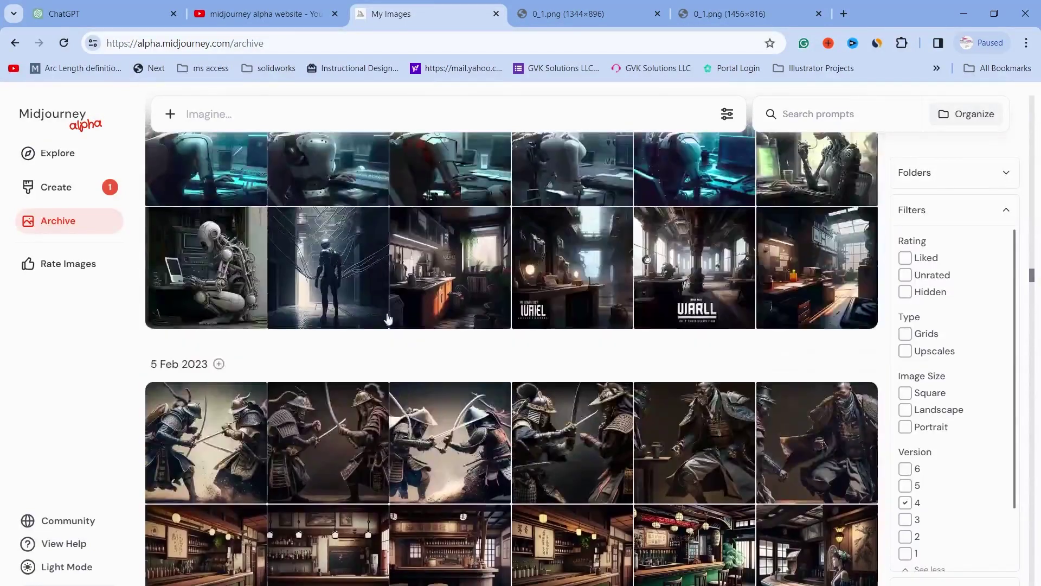
pyautogui.scroll(-1, 380, 320)
pyautogui.scroll(-2, 378, 323)
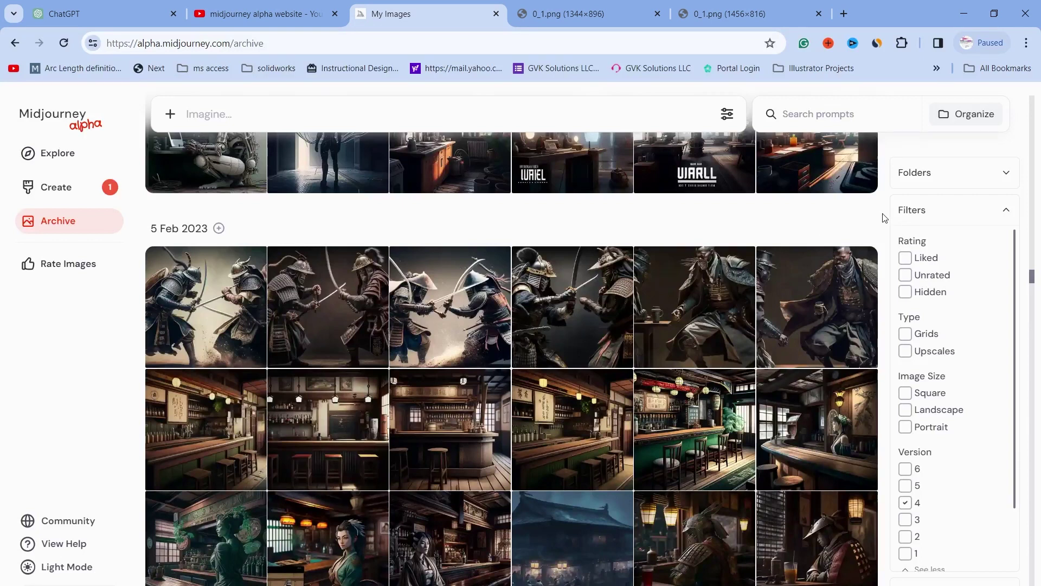
# - Show the folders and add the empty Japanese bar image to the Akio folder
pyautogui.click(986, 217)
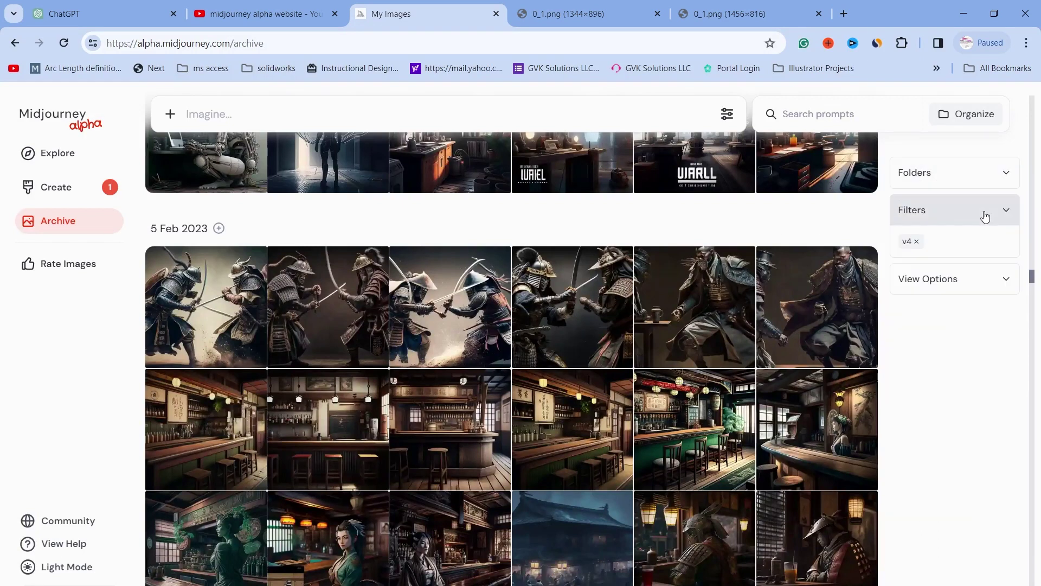
pyautogui.click(953, 174)
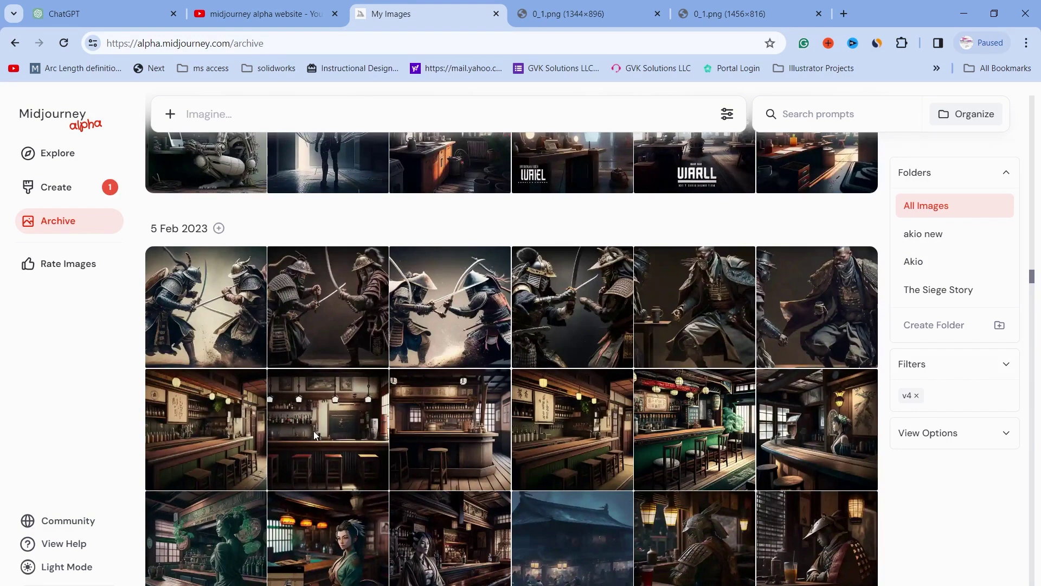
pyautogui.moveTo(313, 431); pyautogui.dragTo(931, 263)
# - Open the Akio folder and browse its saved samurai story images
pyautogui.click(938, 265)
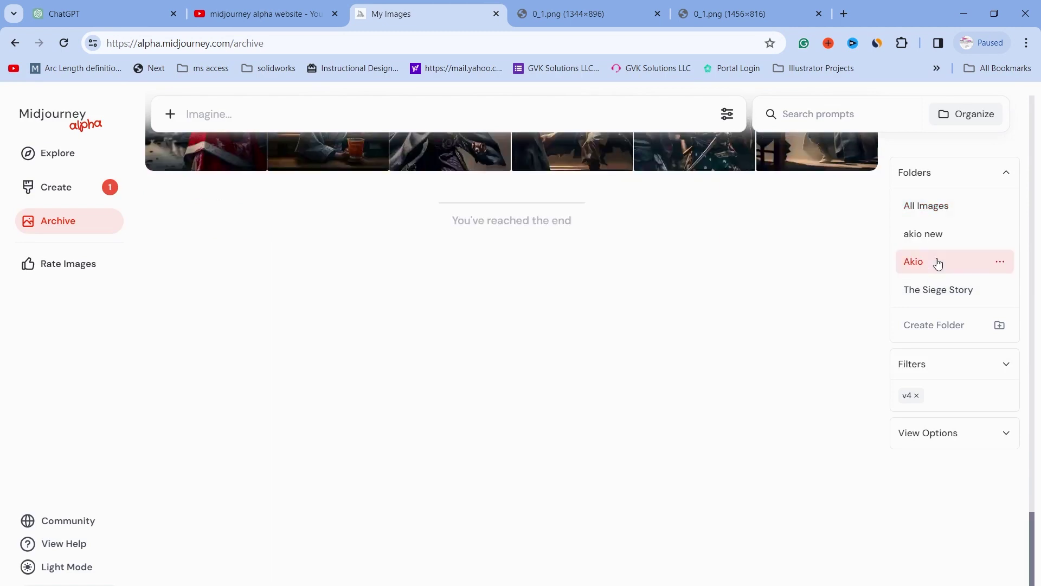
pyautogui.scroll(10, 654, 304)
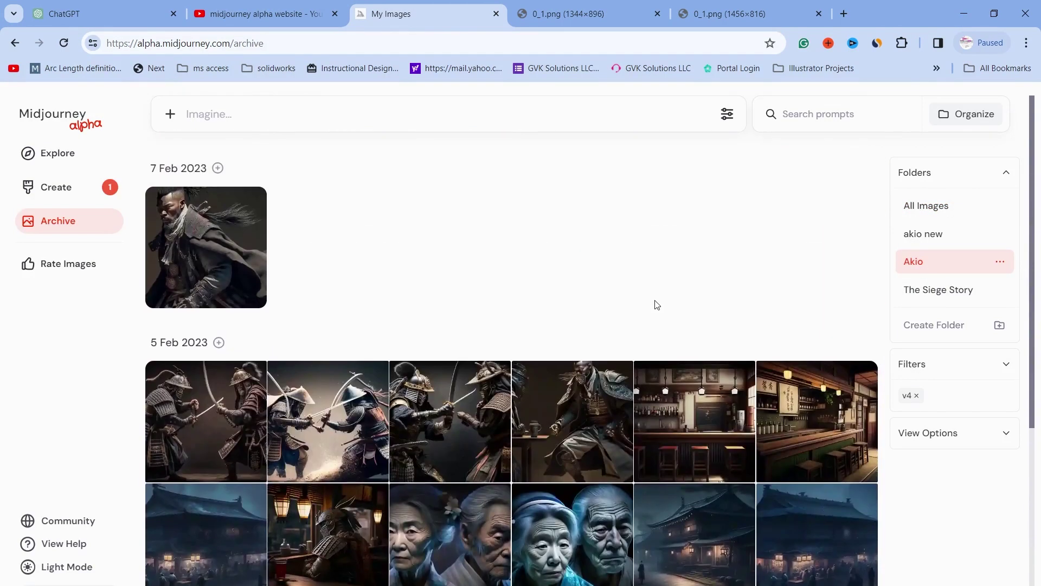
pyautogui.scroll(-10, 646, 300)
pyautogui.scroll(1, 629, 297)
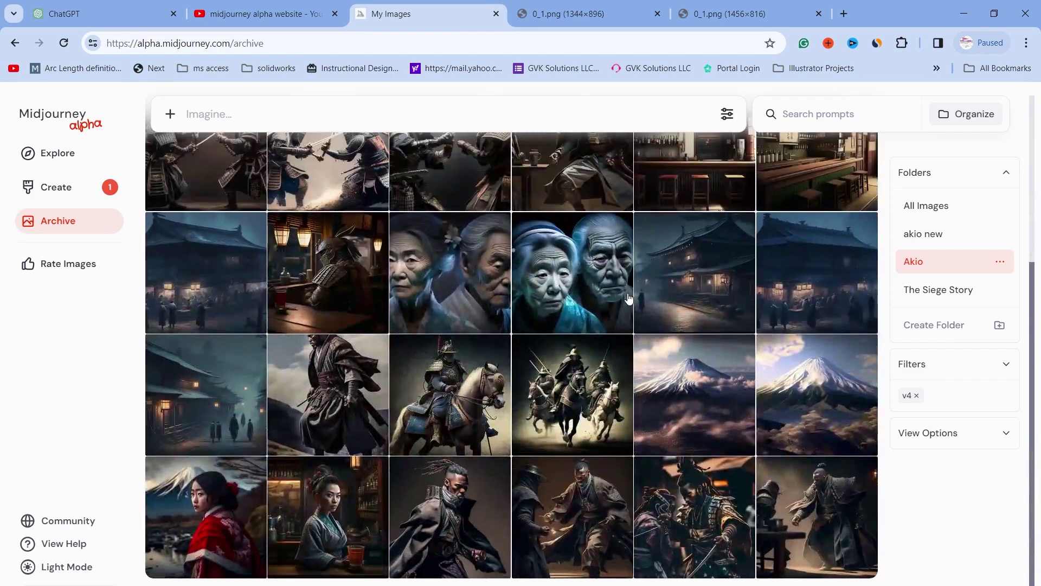
pyautogui.scroll(5, 618, 288)
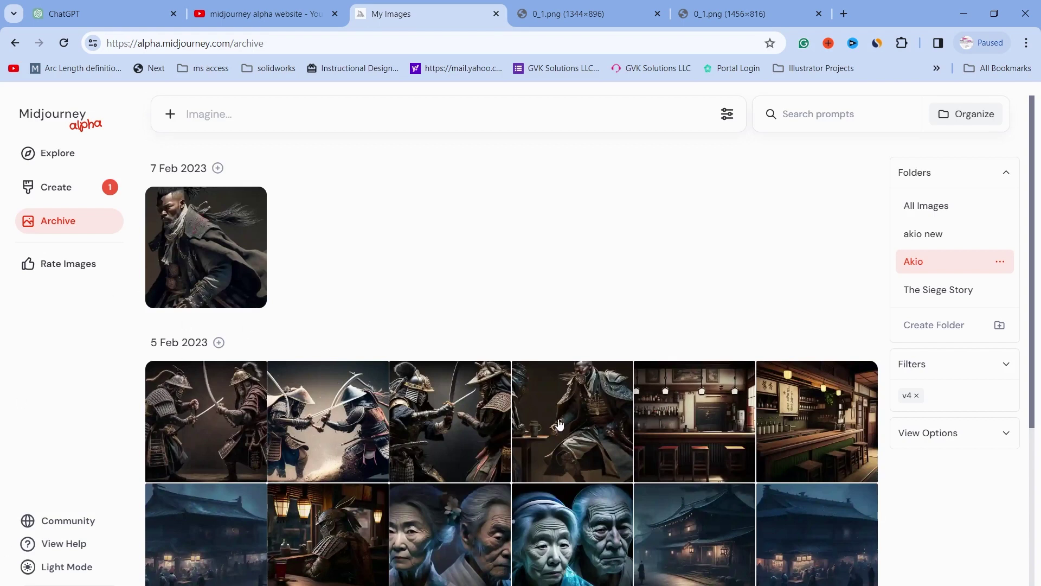
# - Reuse the empty Japanese bar image and prompt, deleting '--v 4' so it ends at --ar 16:9
pyautogui.click(694, 419)
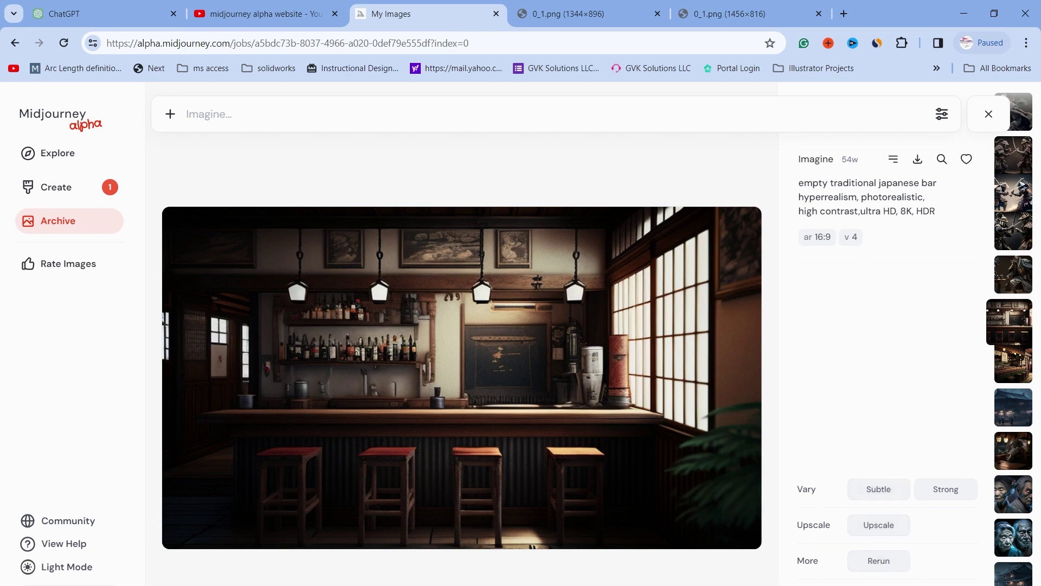
pyautogui.hotkey('ctrl', 'v')
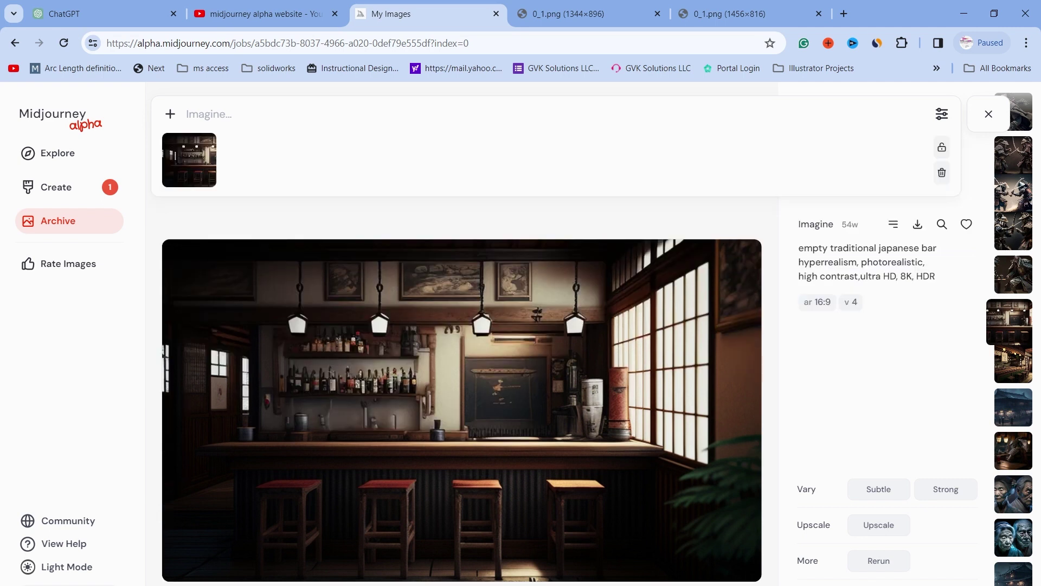
pyautogui.write('empty traditional japanese bar hyperrealism, photorealistic, high contrast,ultra HD, 8K, HDR --ar 16:9 --v 4')
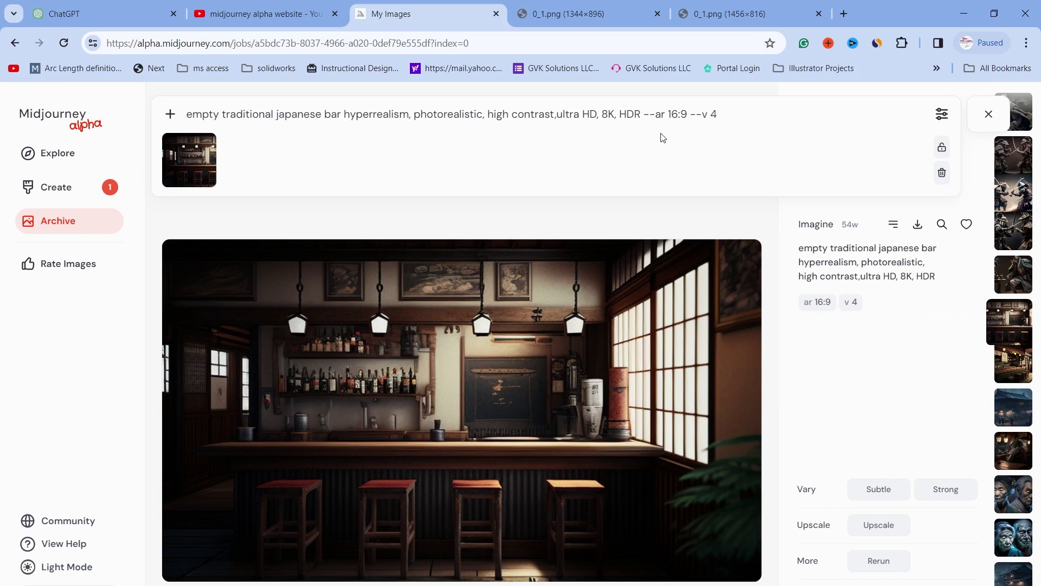
pyautogui.press('BackSpace')
pyautogui.press('BackSpace')
# - Add the samurai battlefield image as a reference and submit the empty bar prompt
pyautogui.click(52, 187)
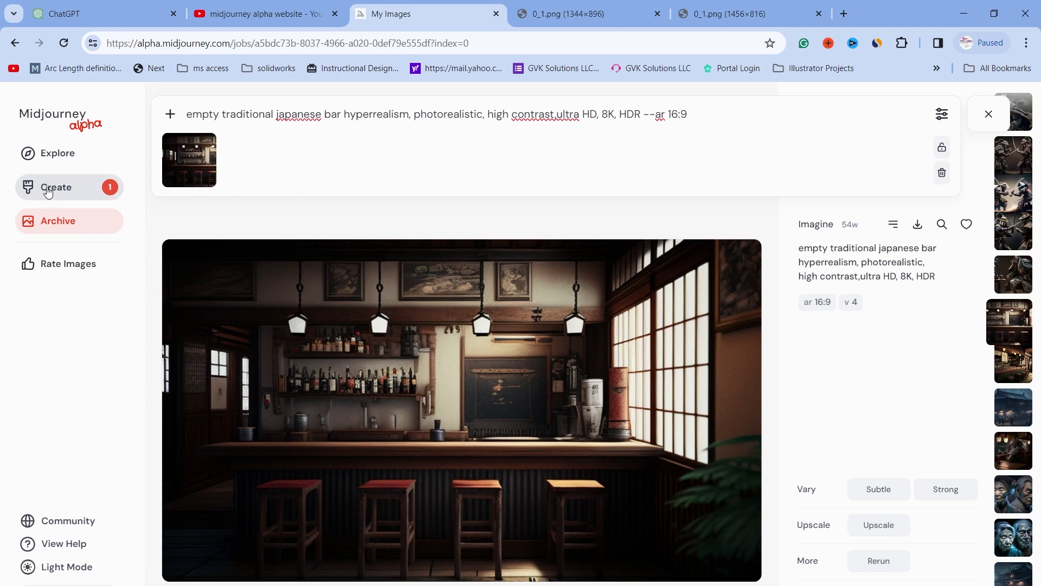
pyautogui.scroll(-20, 619, 353)
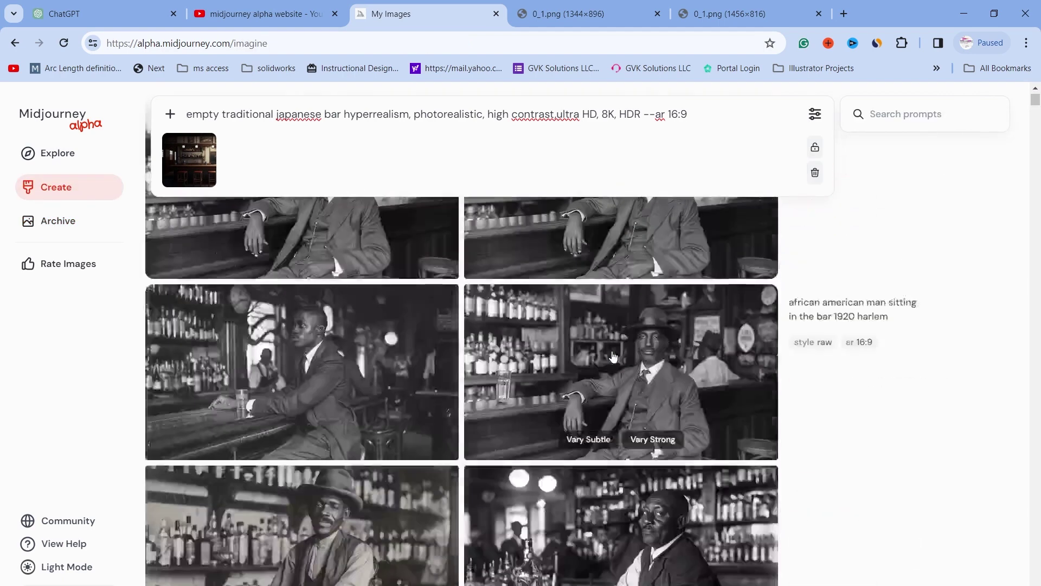
pyautogui.scroll(-20, 606, 361)
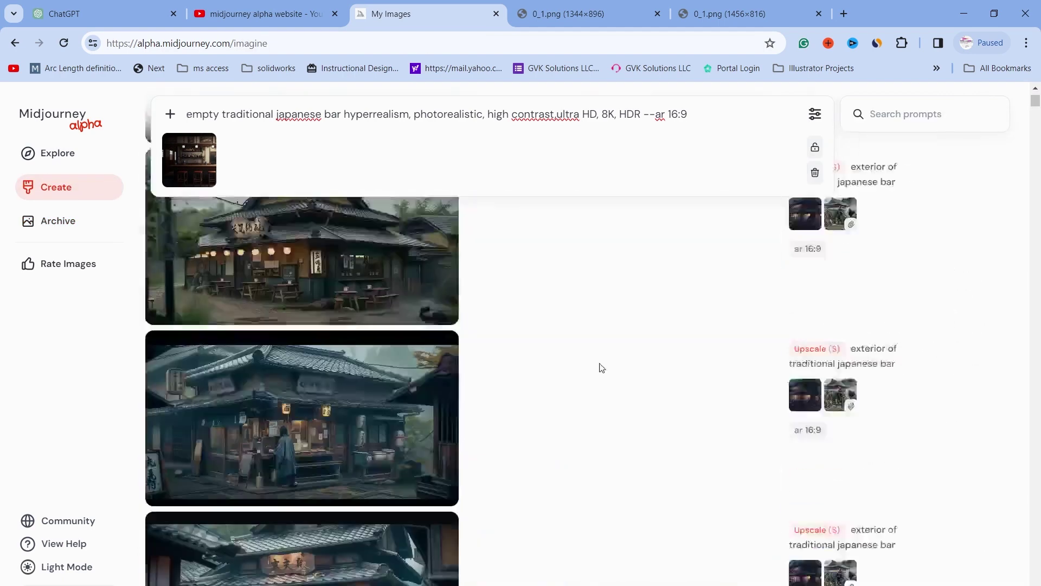
pyautogui.scroll(20, 596, 374)
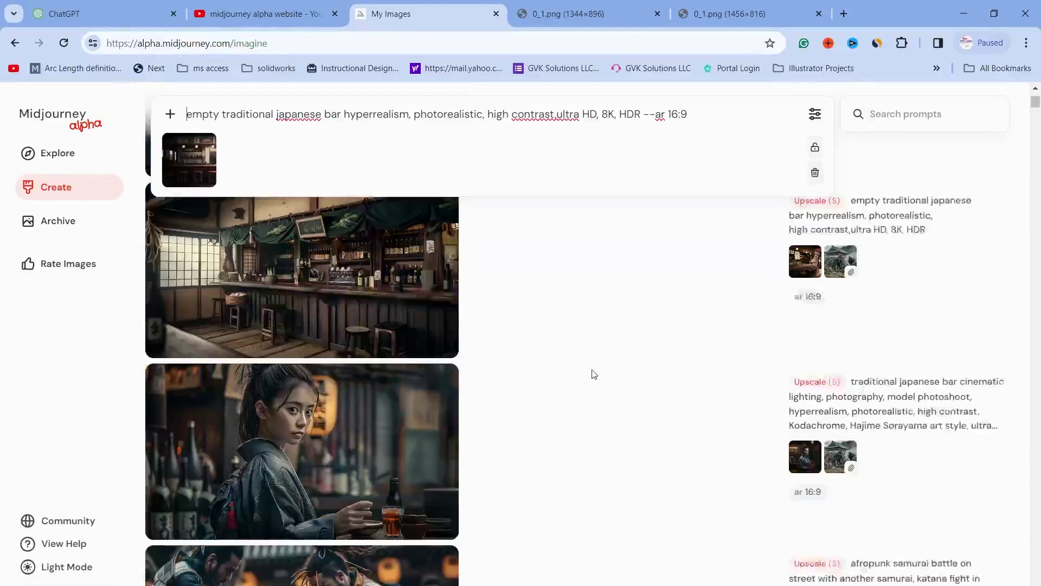
pyautogui.scroll(-15, 590, 376)
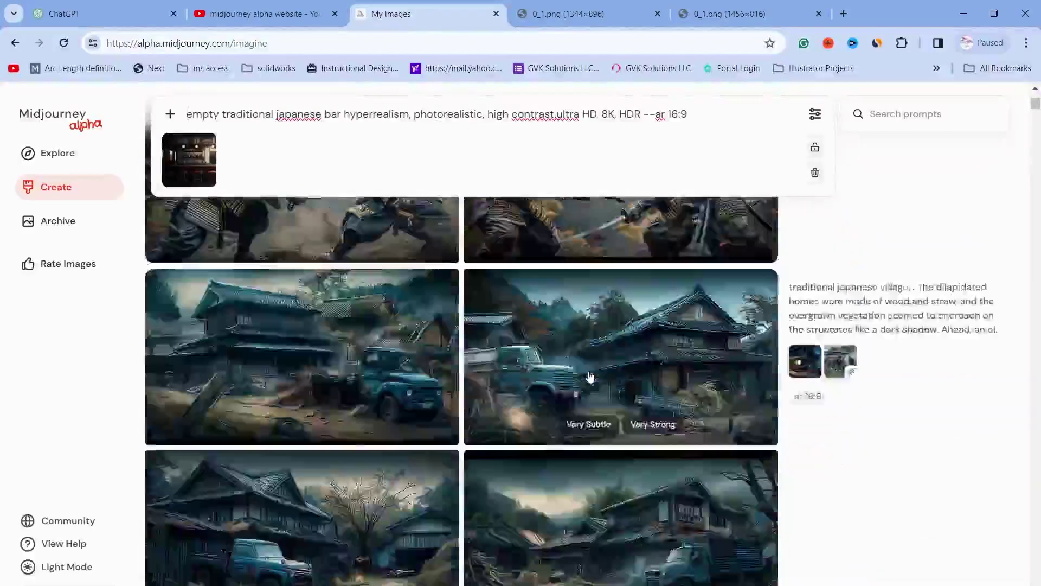
pyautogui.scroll(-15, 590, 376)
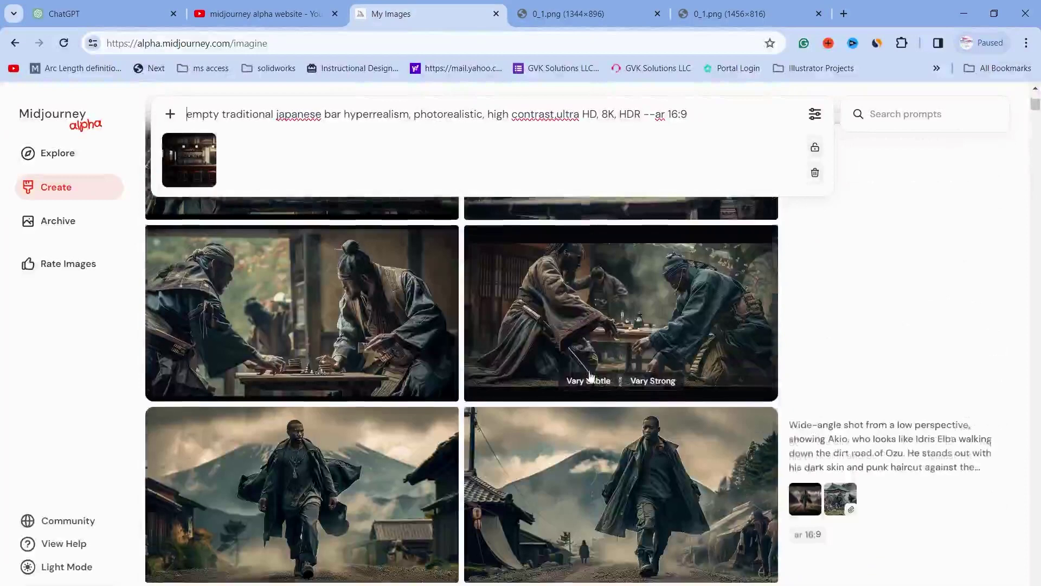
pyautogui.scroll(-15, 595, 368)
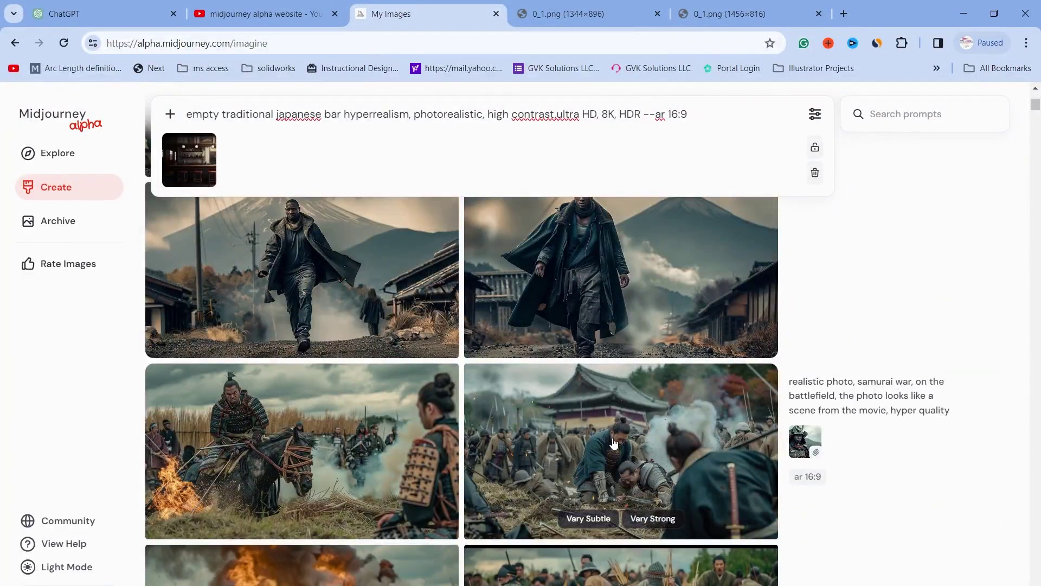
pyautogui.click(611, 441)
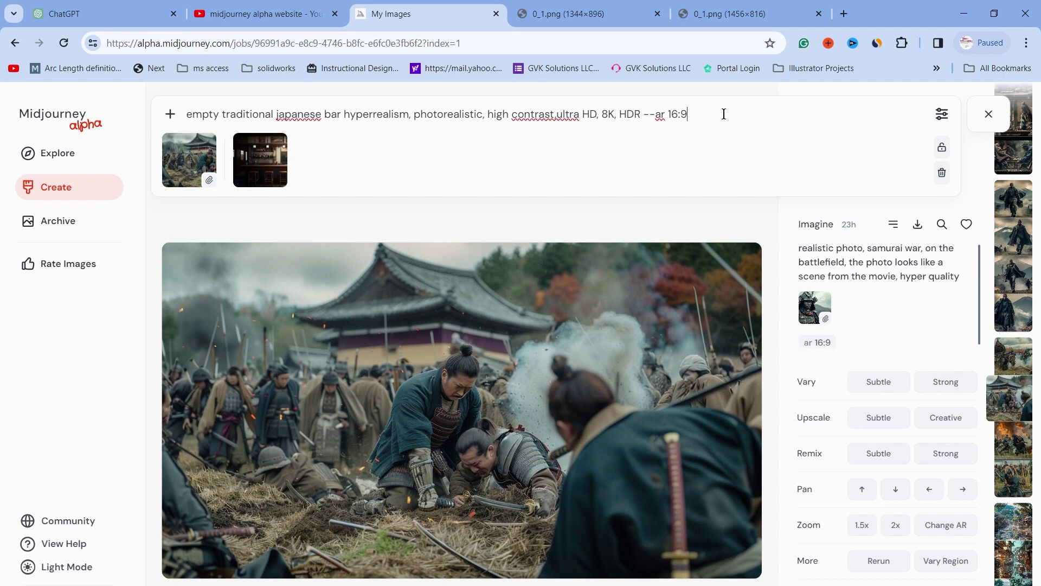
pyautogui.press('Return')
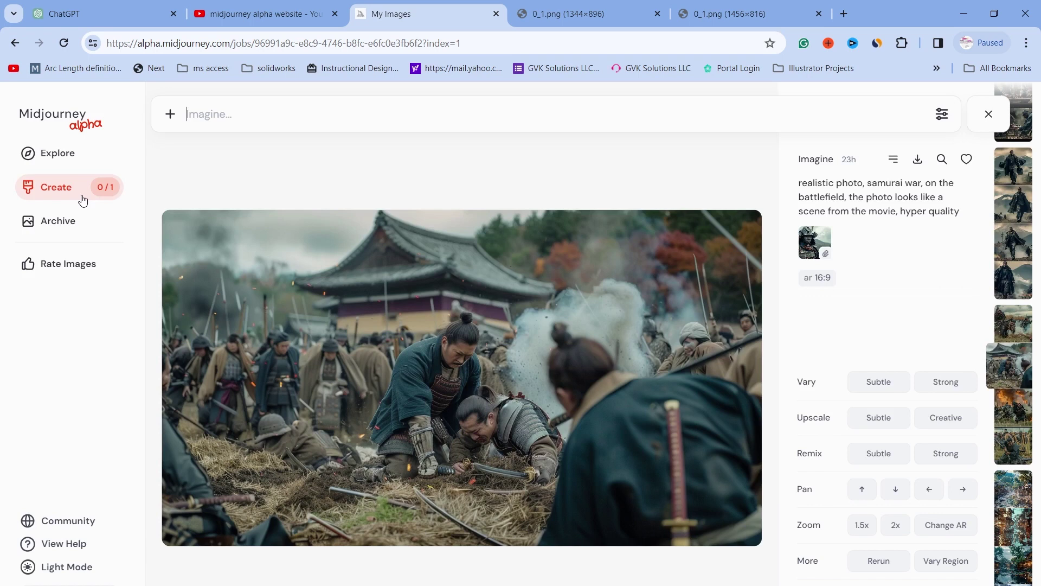
# - Start a new prompt in the Imagine bar to reach the generation settings
pyautogui.click(181, 114)
pyautogui.click(943, 115)
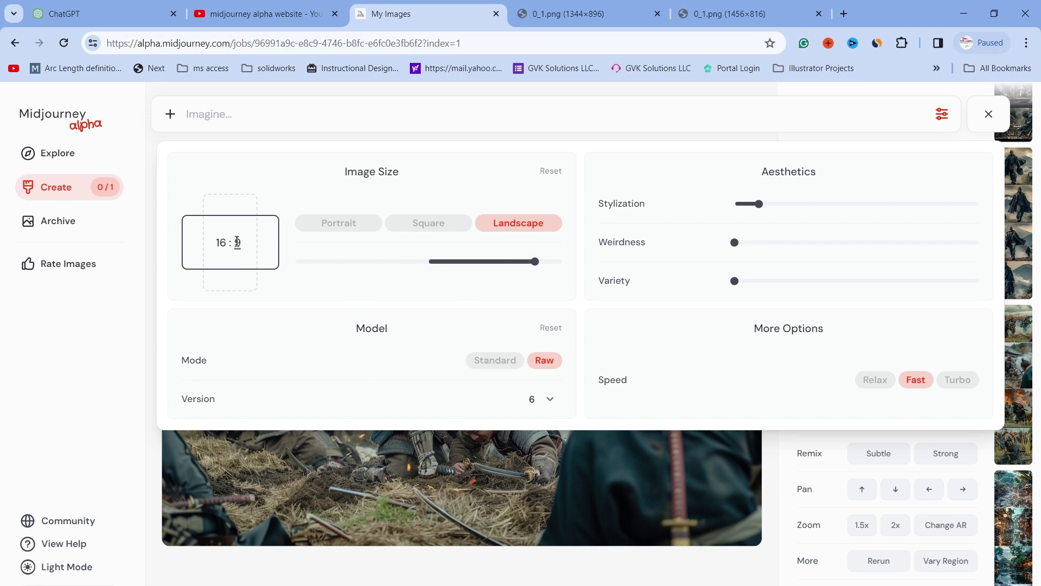
pyautogui.moveTo(531, 267)
pyautogui.mouseDown()
pyautogui.moveTo(430, 267)
pyautogui.moveTo(536, 277)
pyautogui.mouseUp()
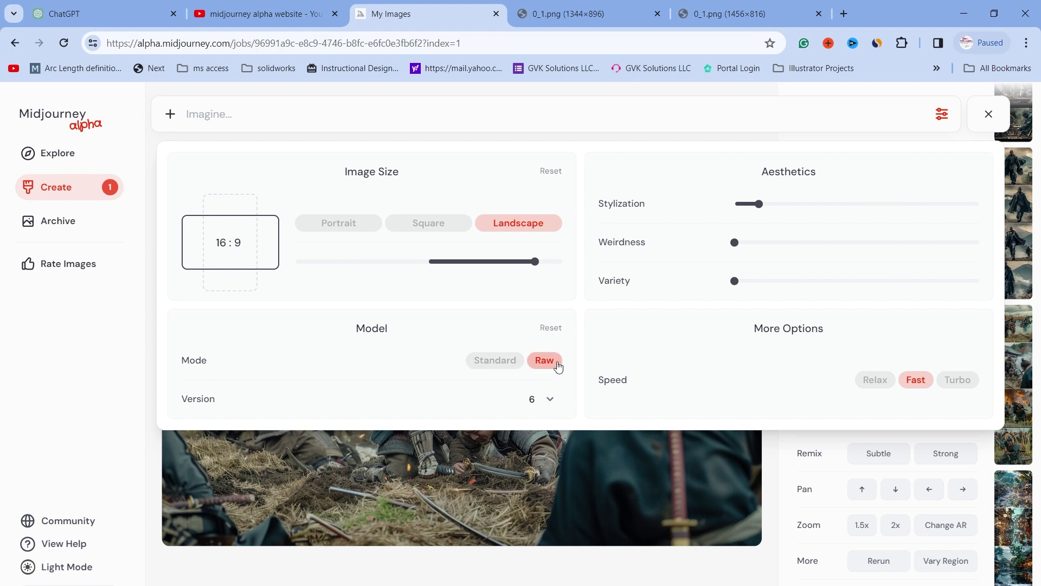
pyautogui.moveTo(762, 215)
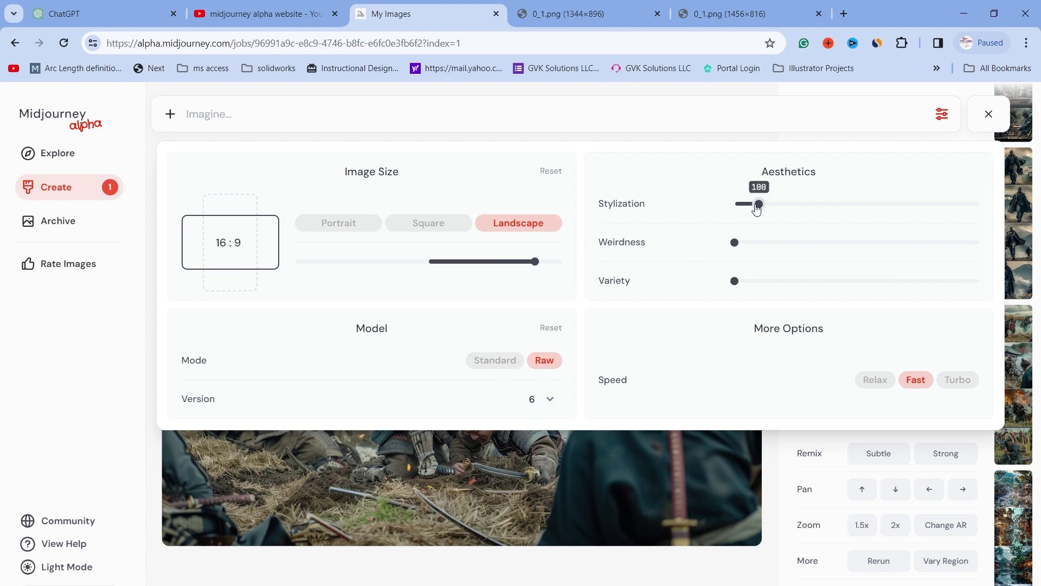
# - Close the settings panel, keeping the samurai battlefield reference locked
pyautogui.moveTo(742, 249)
pyautogui.moveTo(735, 283)
pyautogui.click(783, 476)
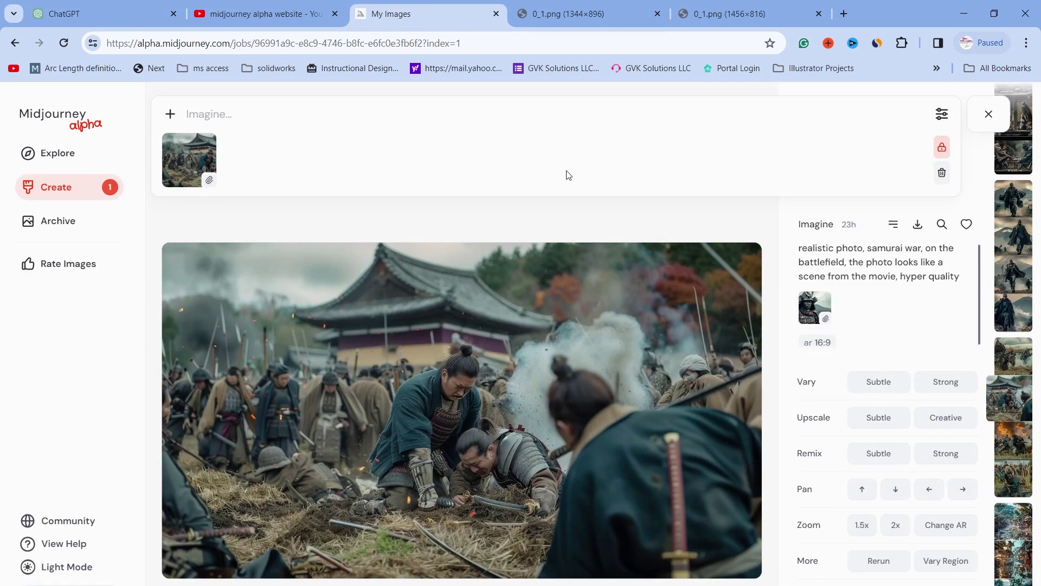
# - Open the foggy night Japanese village image from the Akio folder in the archive
pyautogui.click(41, 216)
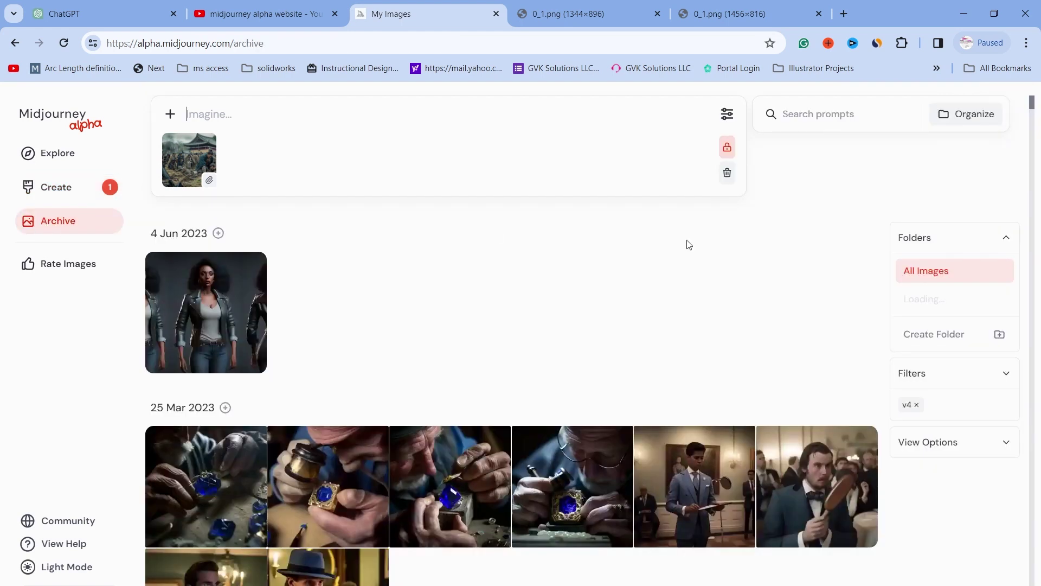
pyautogui.click(920, 333)
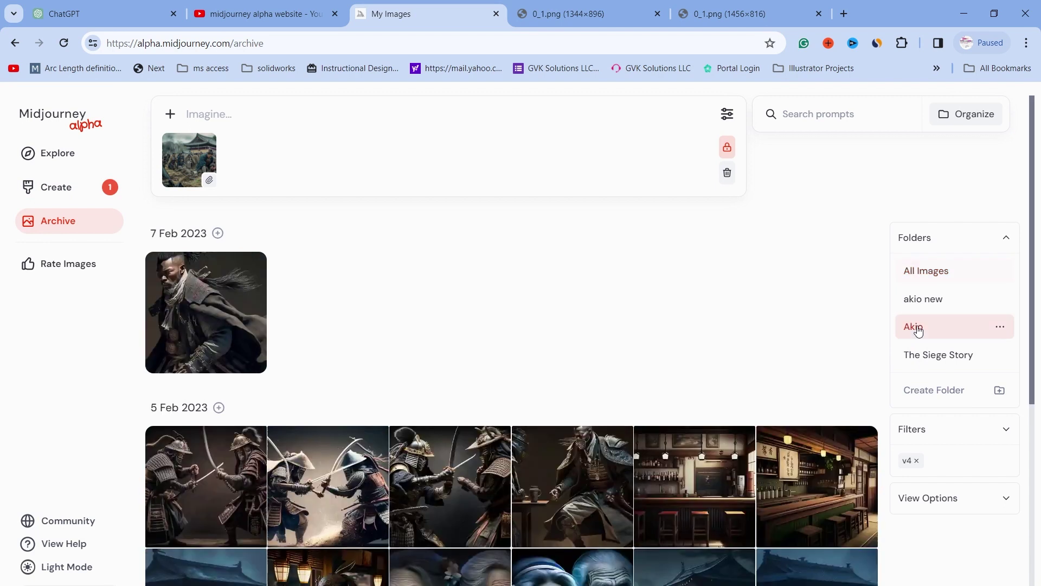
pyautogui.scroll(-1, 615, 379)
pyautogui.scroll(-10, 615, 380)
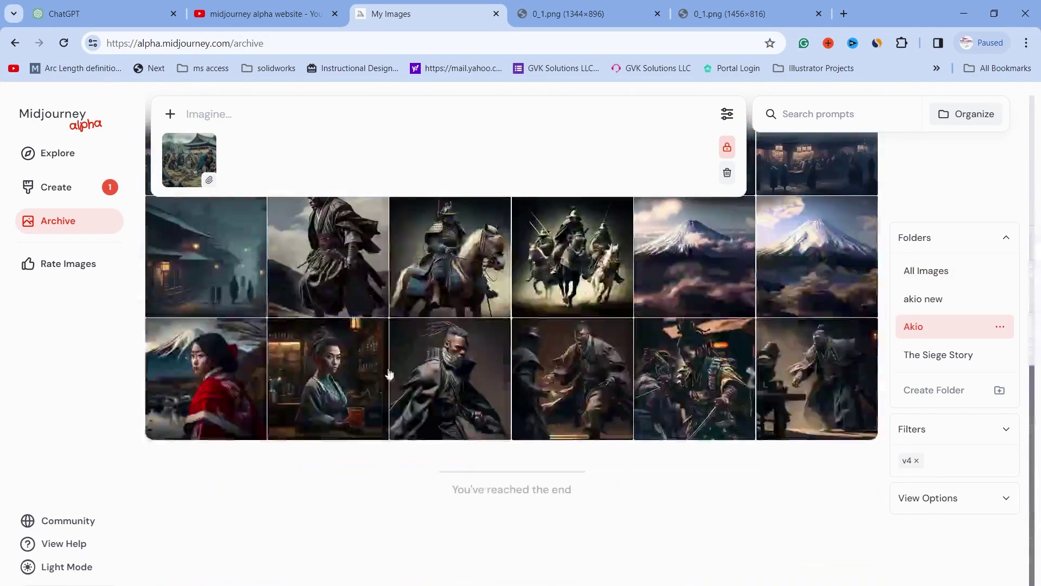
pyautogui.click(204, 279)
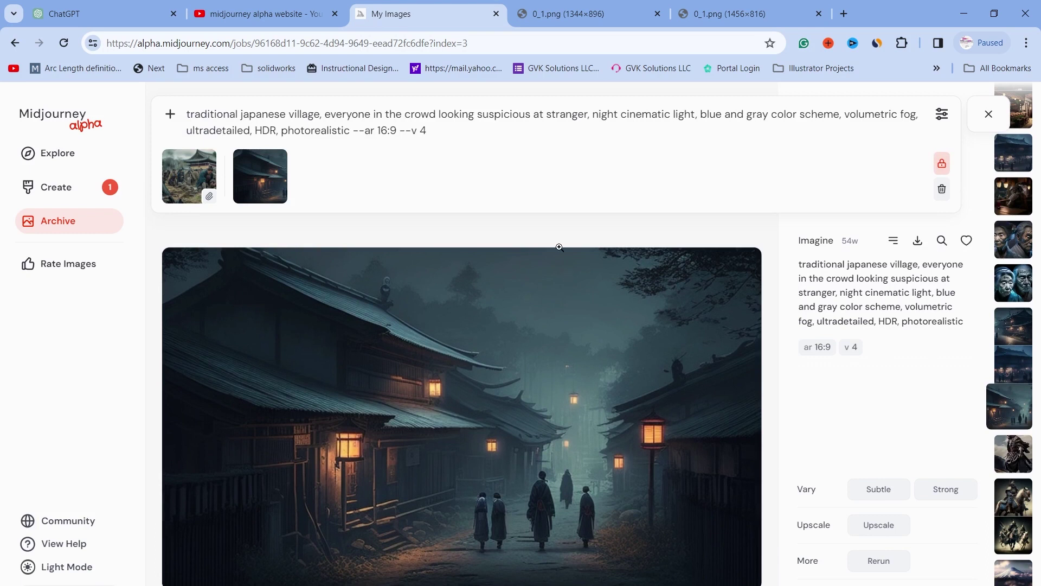
# - Submit the village prompt without version 4, then remove the village image reference
pyautogui.press('BackSpace')
pyautogui.press('BackSpace')
pyautogui.press('Return')
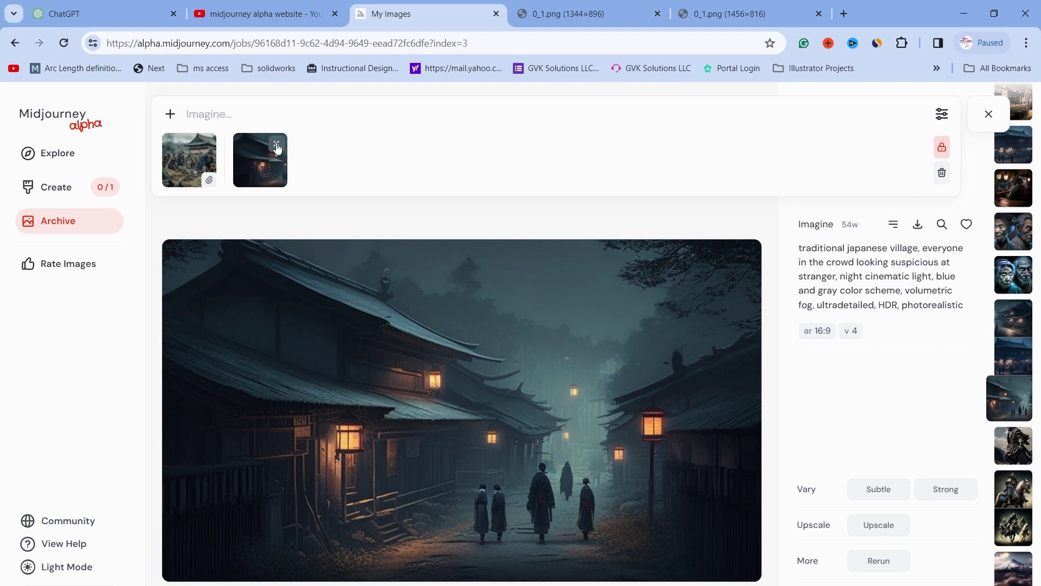
pyautogui.click(276, 145)
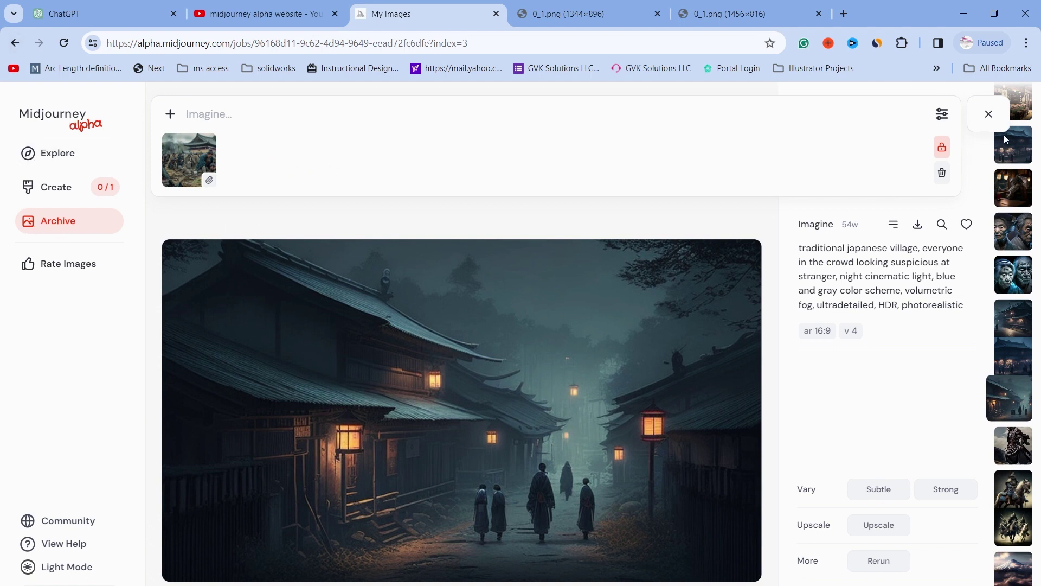
# - Resubmit the shogun forces on horseback prompt with its version 4 value deleted
pyautogui.click(988, 114)
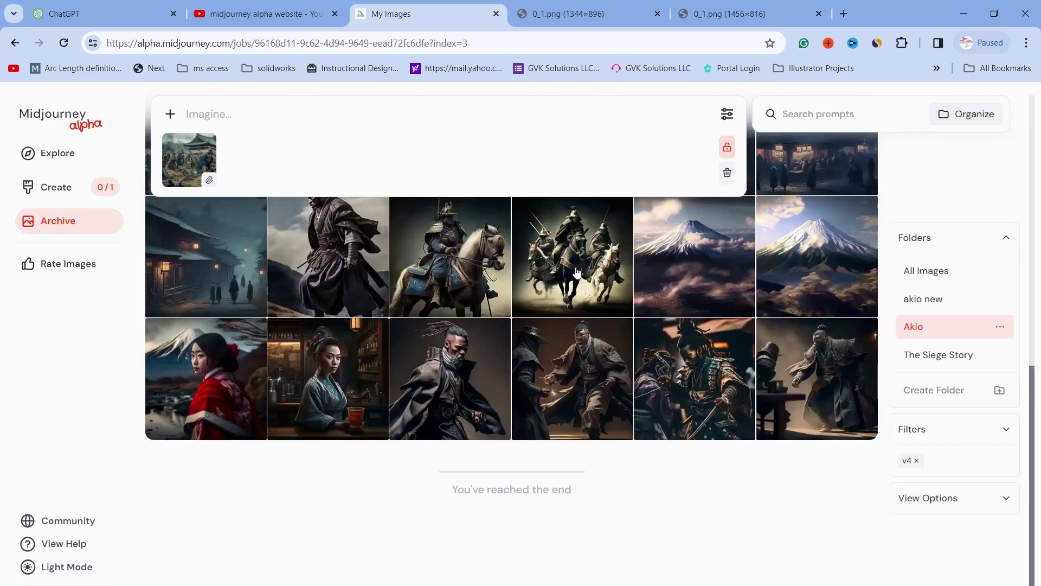
pyautogui.click(572, 262)
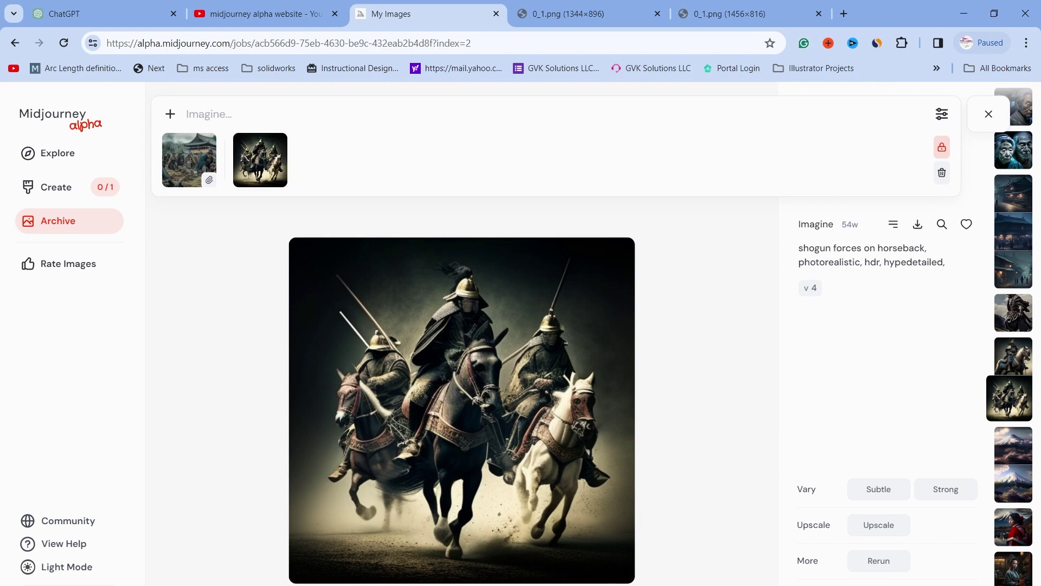
pyautogui.click(530, 106)
pyautogui.press('BackSpace')
pyautogui.press('BackSpace')
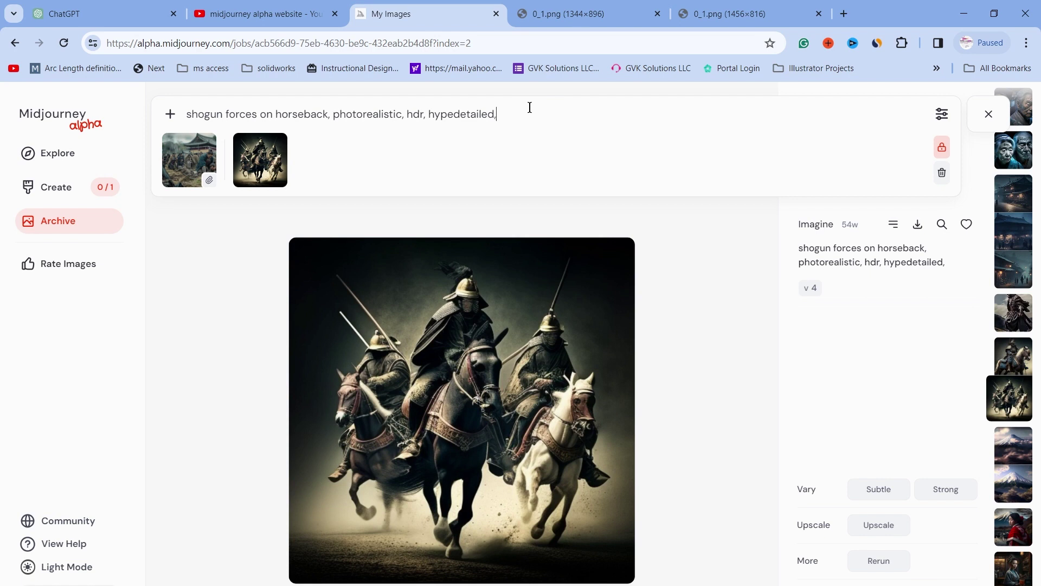
pyautogui.press('Return')
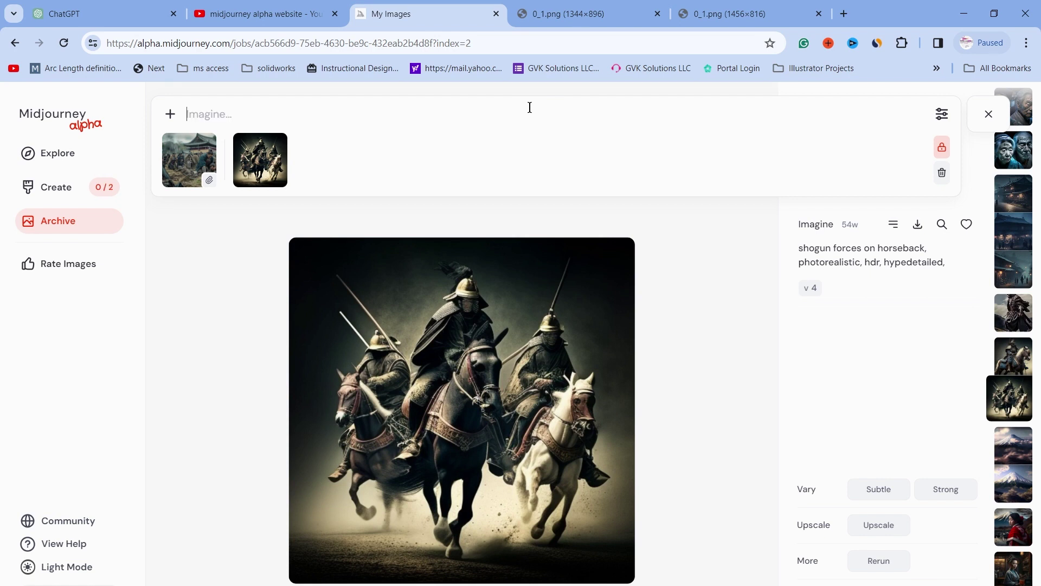
# - Remove the horseback riders image from the Imagine bar, keeping the samurai battlefield reference
pyautogui.moveTo(286, 141)
pyautogui.click(278, 142)
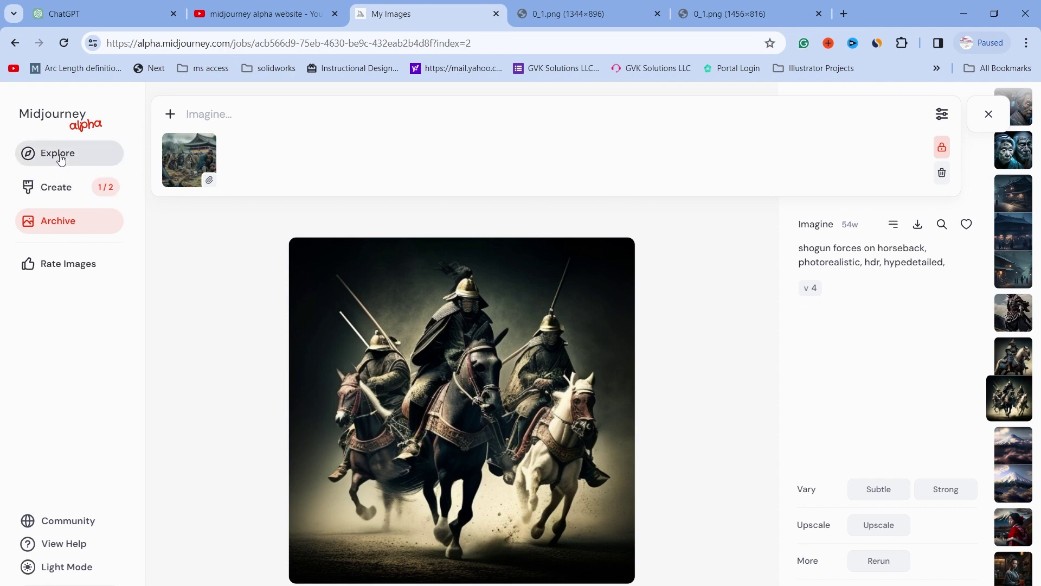
# - Show the Archive, then unlock and discard the samurai battlefield reference image
pyautogui.click(53, 188)
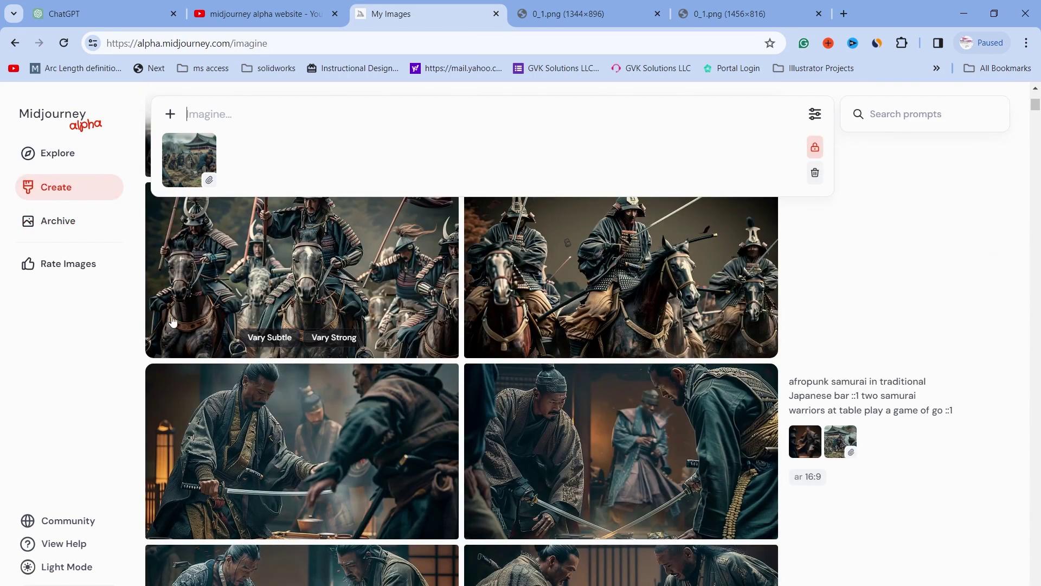
pyautogui.click(72, 224)
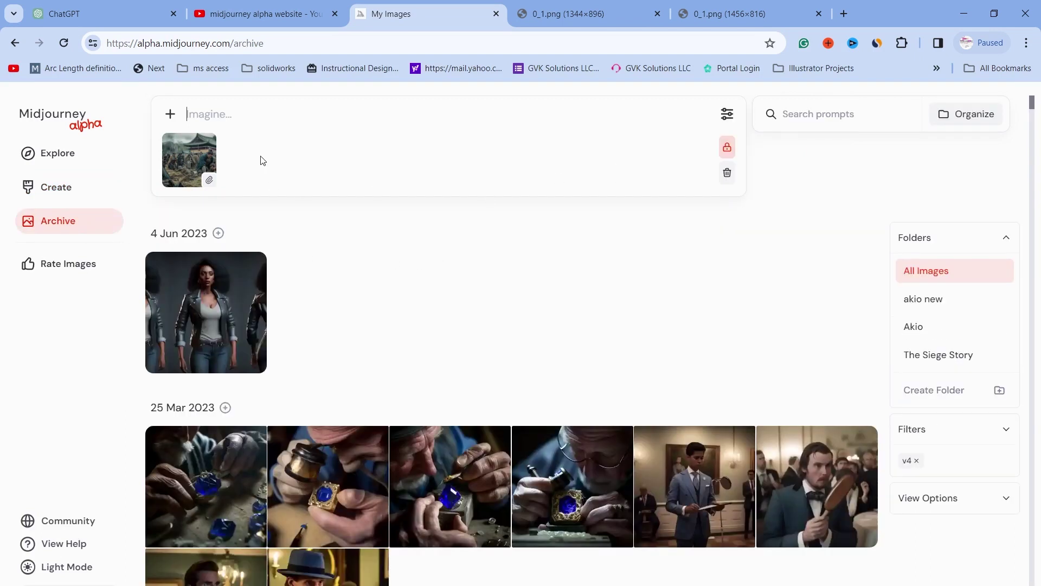
pyautogui.click(727, 147)
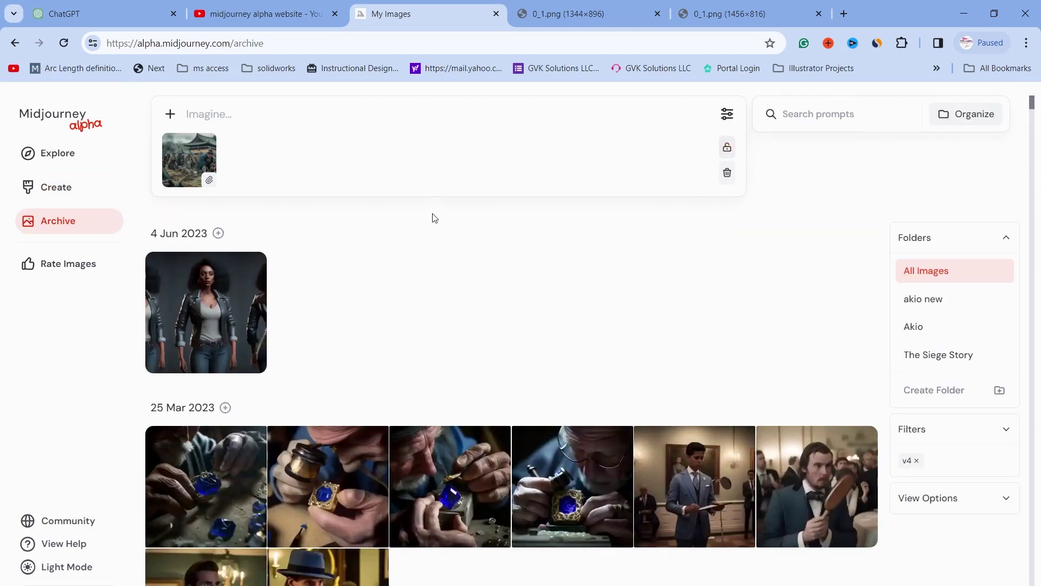
pyautogui.click(206, 144)
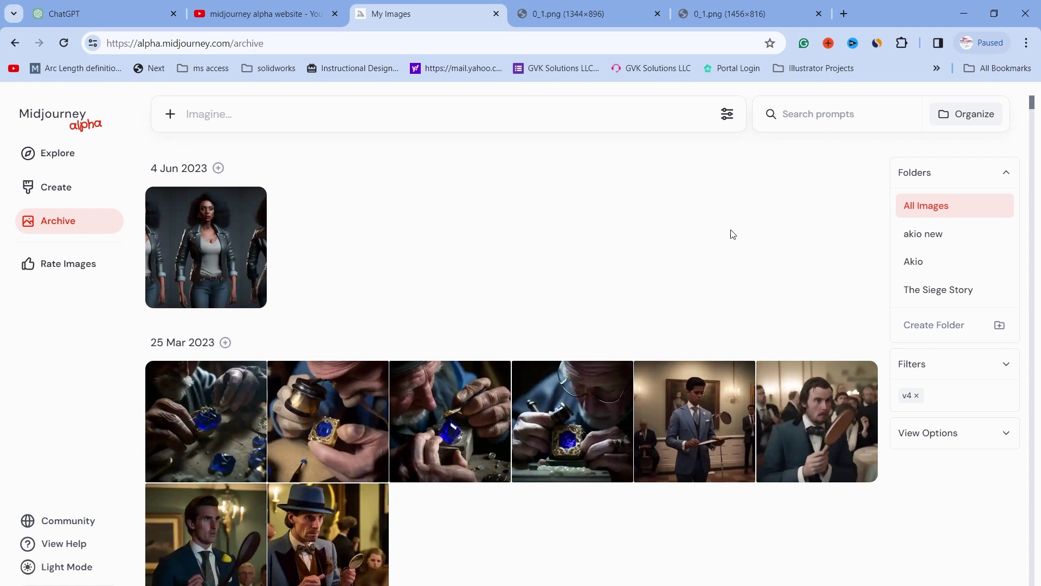
# - Filter the archive to Version 6 images instead of version 4
pyautogui.click(917, 395)
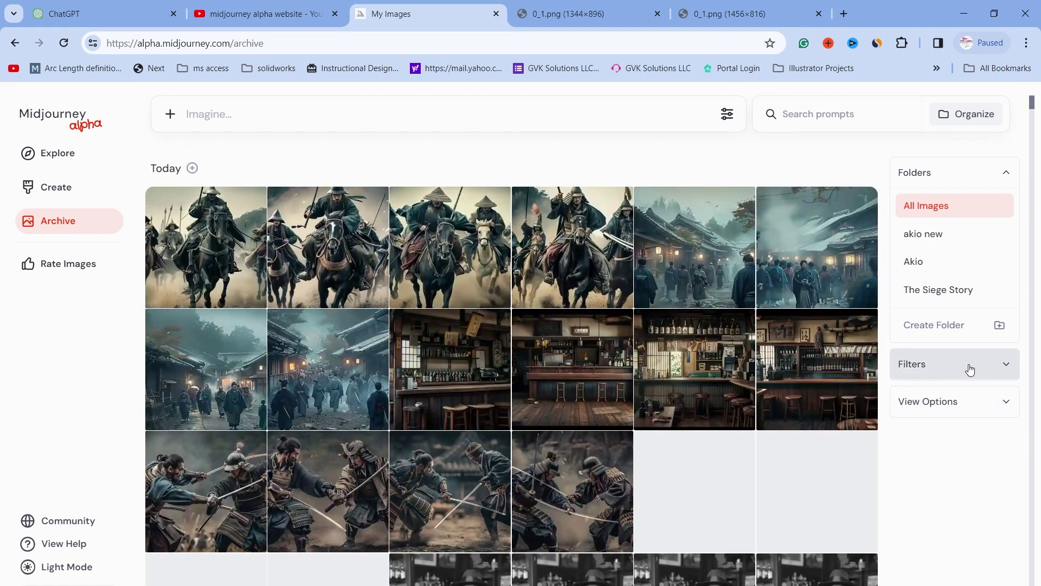
pyautogui.click(955, 372)
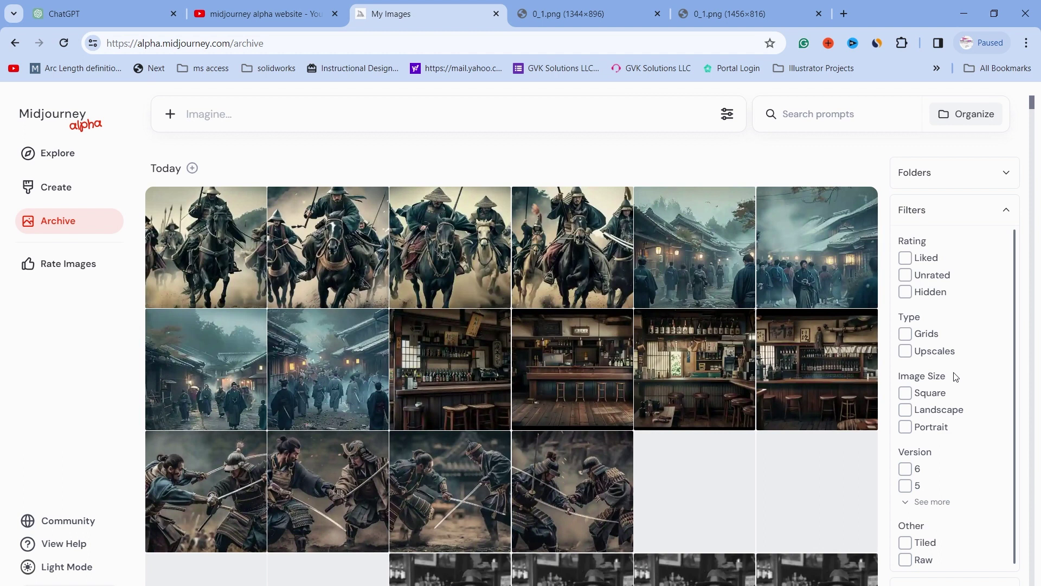
pyautogui.click(904, 470)
pyautogui.click(921, 219)
# - Move the village and horseback images into the 'akio new' folder and open it
pyautogui.click(928, 166)
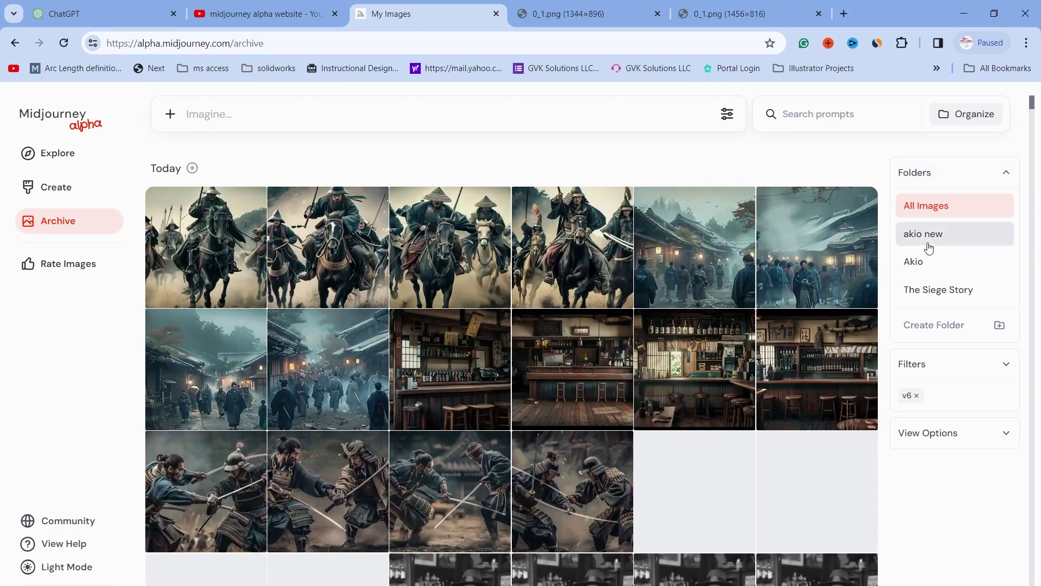
pyautogui.moveTo(797, 266); pyautogui.dragTo(926, 240)
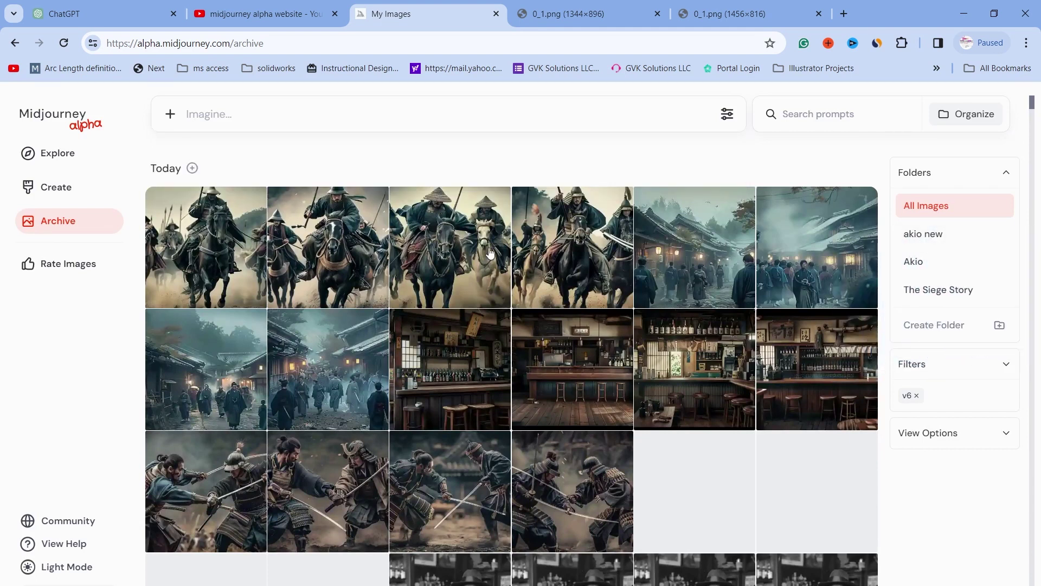
pyautogui.moveTo(434, 247); pyautogui.dragTo(926, 239)
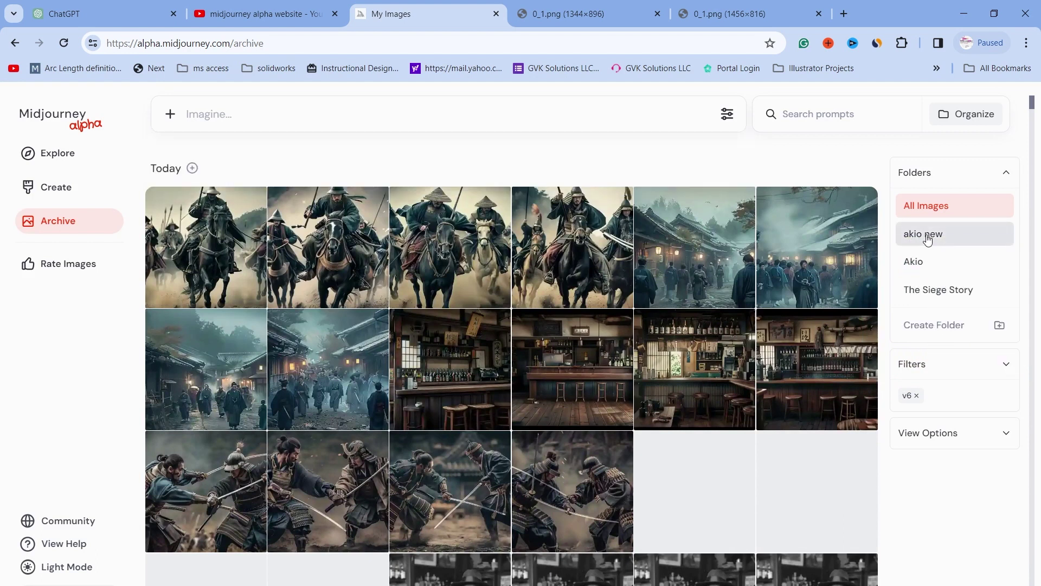
pyautogui.click(929, 235)
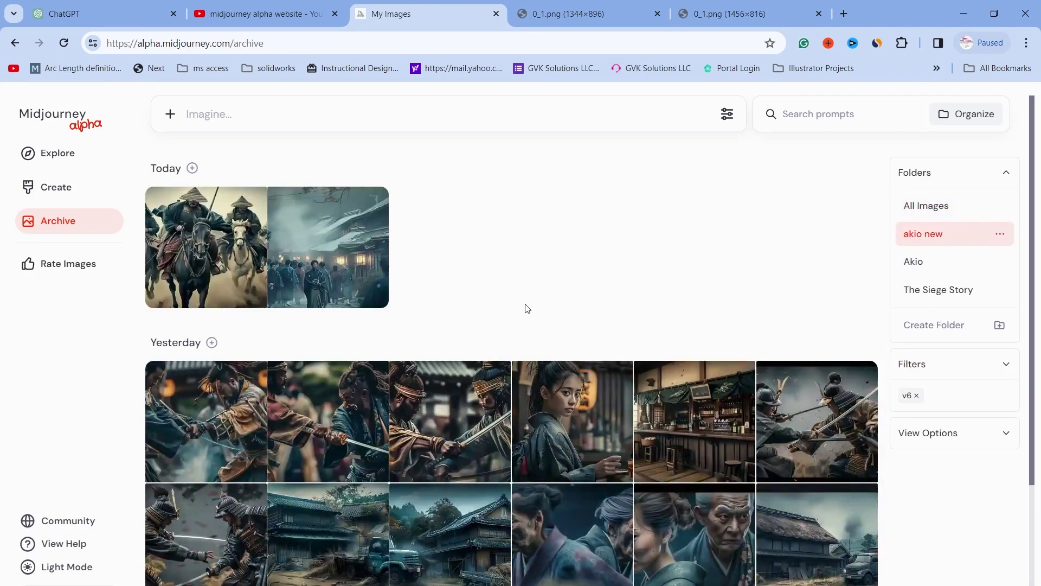
pyautogui.scroll(-4, 534, 299)
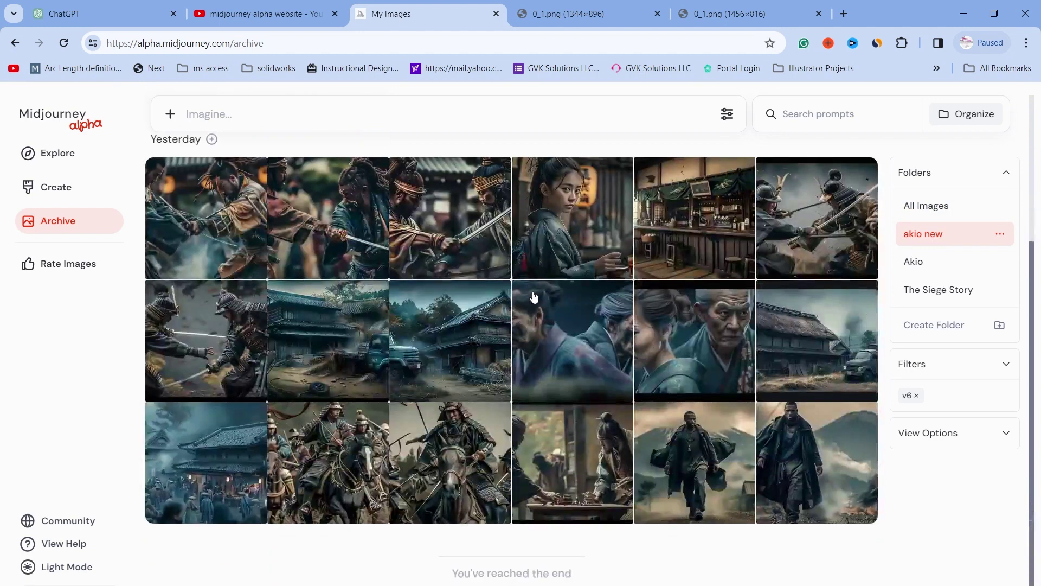
pyautogui.scroll(4, 534, 282)
pyautogui.scroll(-1, 534, 273)
pyautogui.scroll(-1, 536, 274)
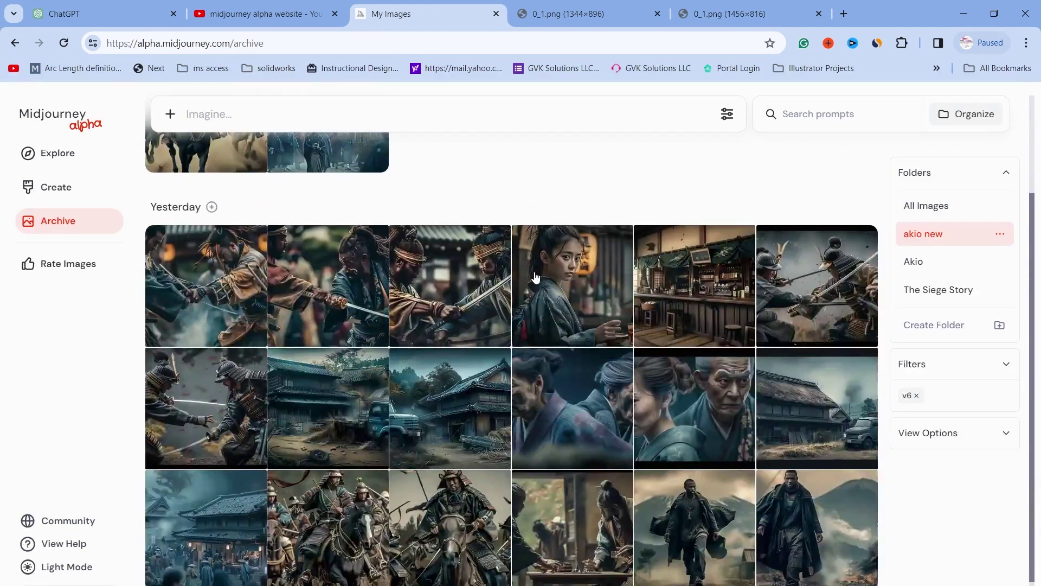
pyautogui.scroll(-3, 535, 276)
pyautogui.scroll(3, 536, 277)
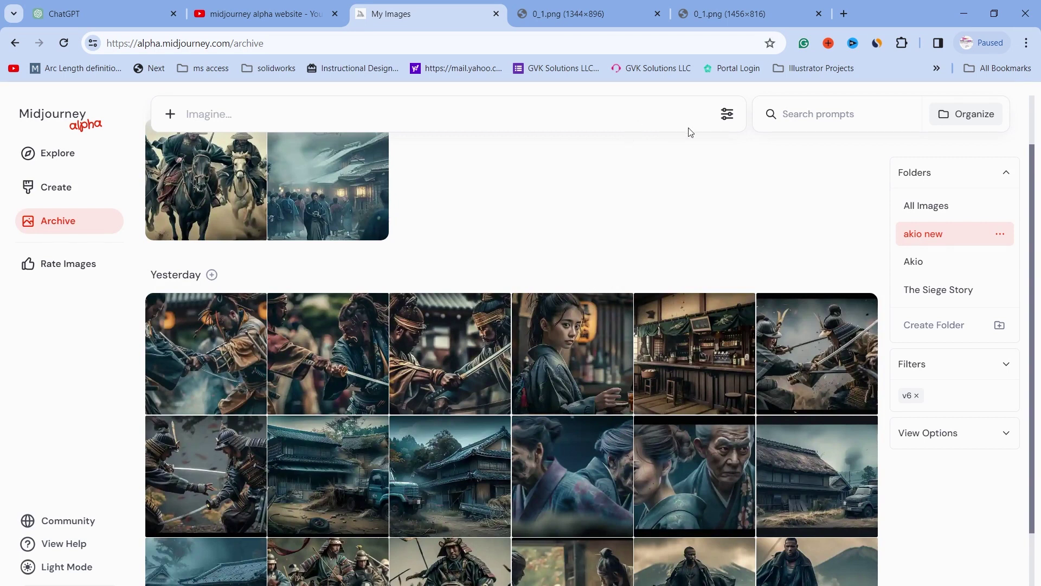
# - Drag the horseback riders image into the Imagine bar as a locked image reference
pyautogui.click(728, 114)
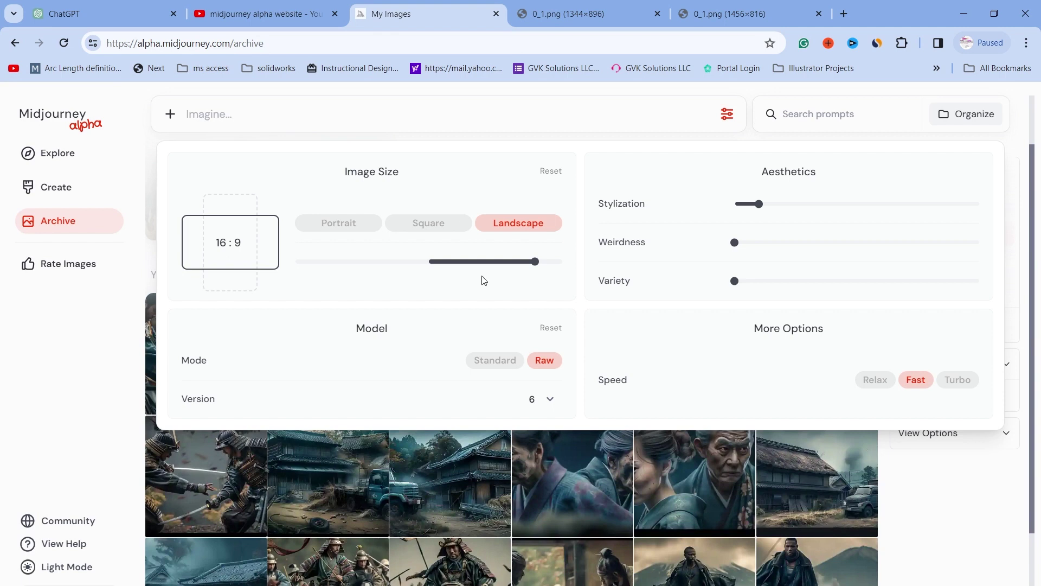
pyautogui.click(727, 113)
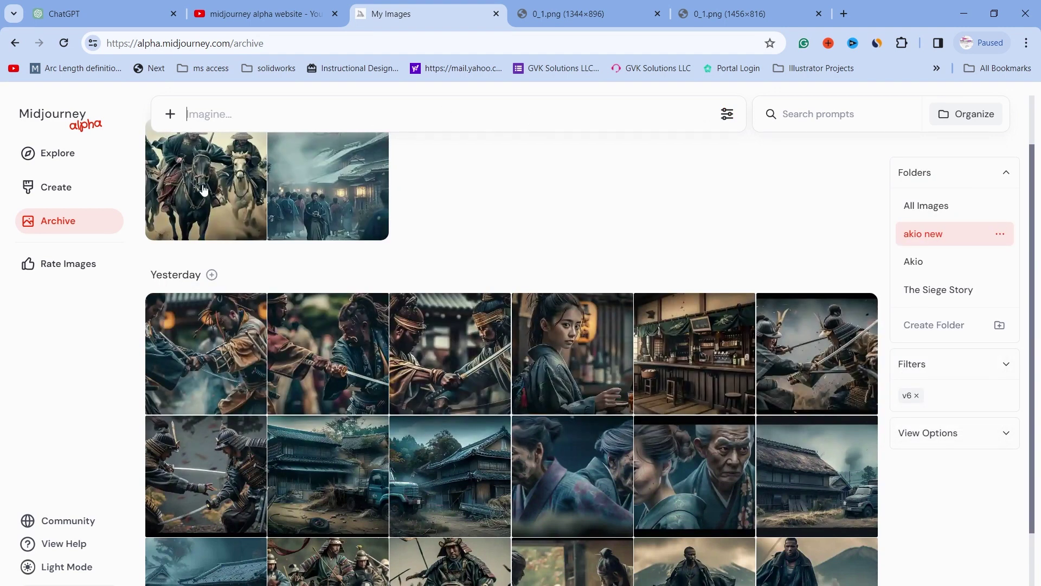
pyautogui.moveTo(203, 189); pyautogui.dragTo(182, 140)
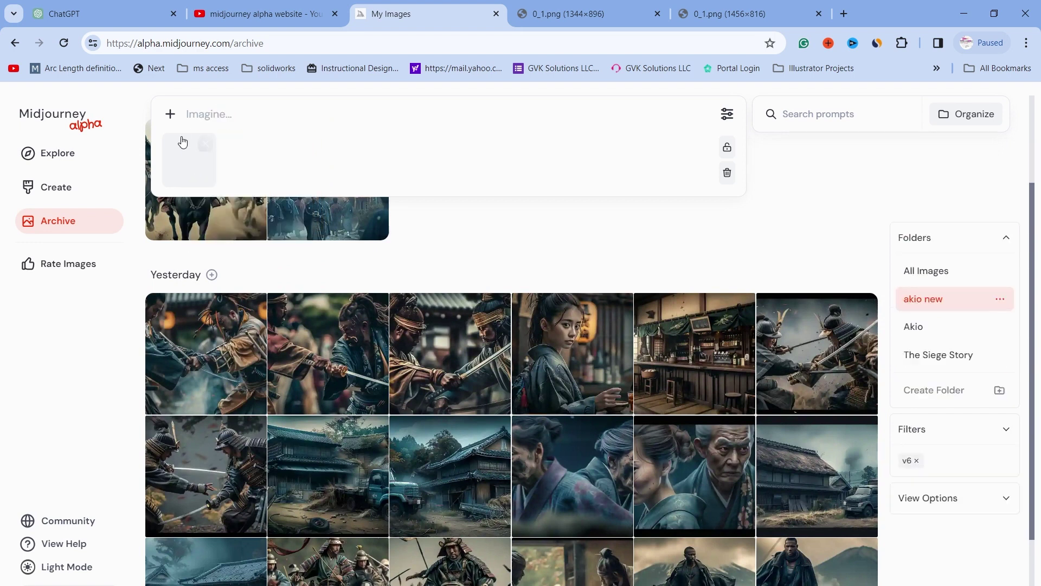
pyautogui.click(728, 147)
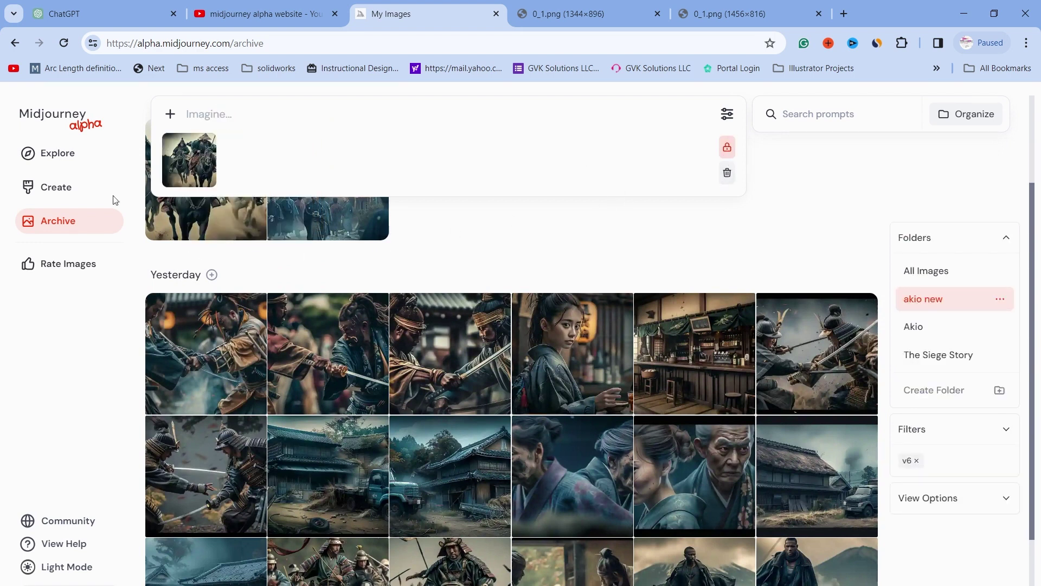
# - Find the bus-stop image in the Create feed and add it as a second reference
pyautogui.click(55, 187)
pyautogui.scroll(-4, 392, 333)
pyautogui.scroll(-10, 392, 333)
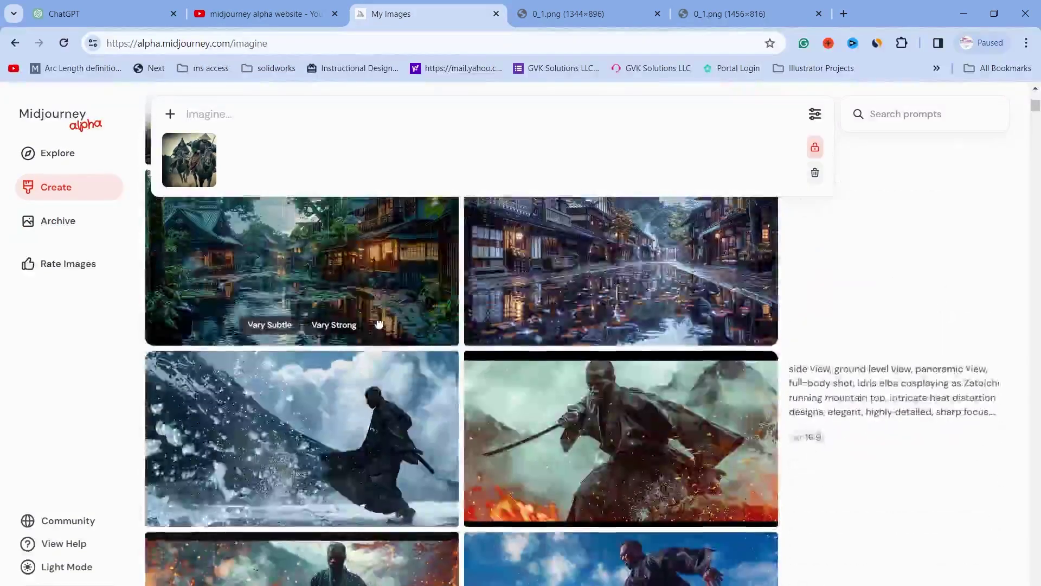
pyautogui.scroll(-10, 575, 337)
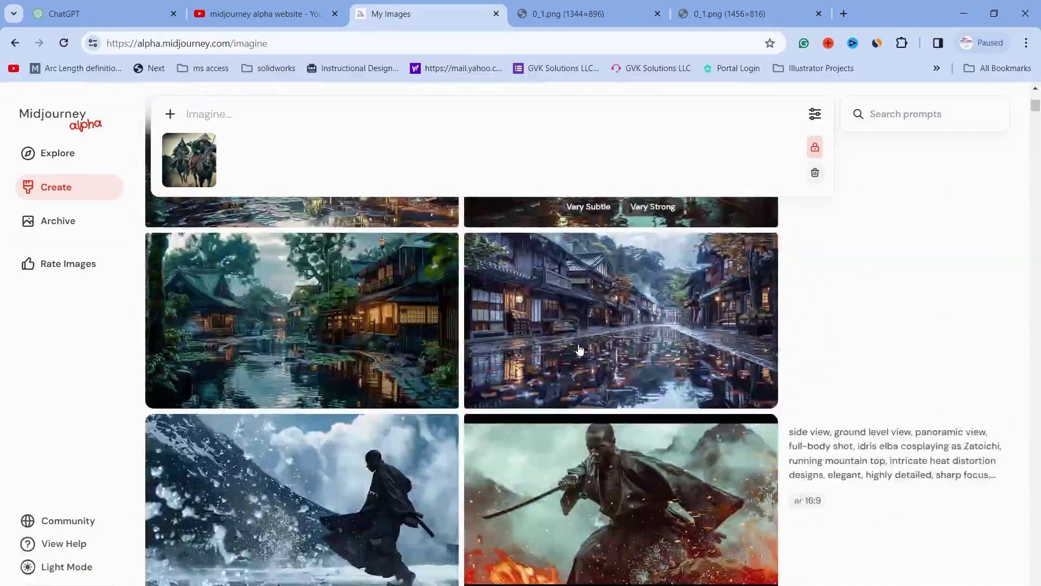
pyautogui.scroll(3, 575, 336)
pyautogui.scroll(-6, 488, 342)
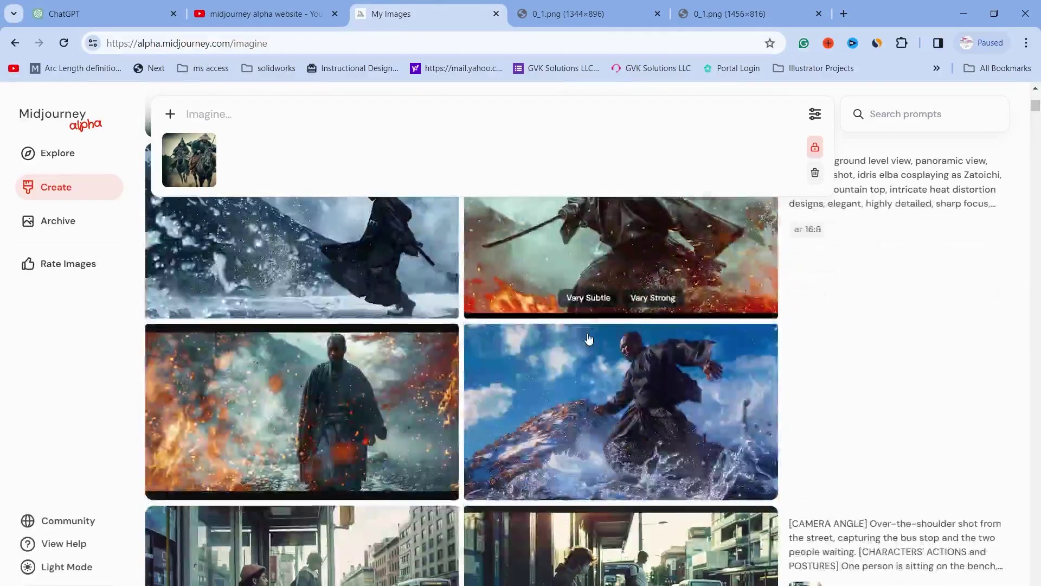
pyautogui.scroll(-6, 472, 343)
pyautogui.scroll(3, 473, 342)
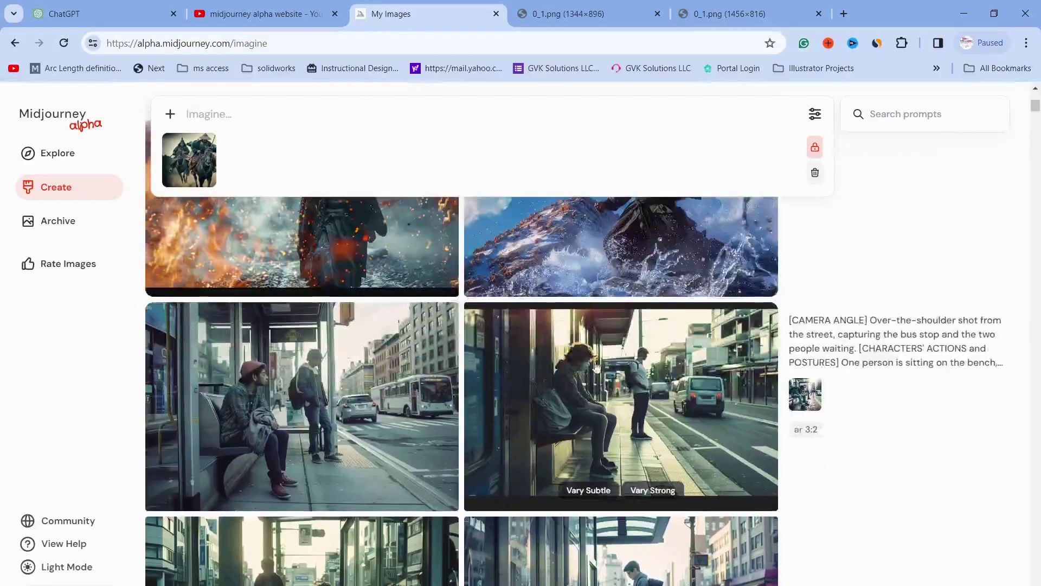
pyautogui.click(637, 411)
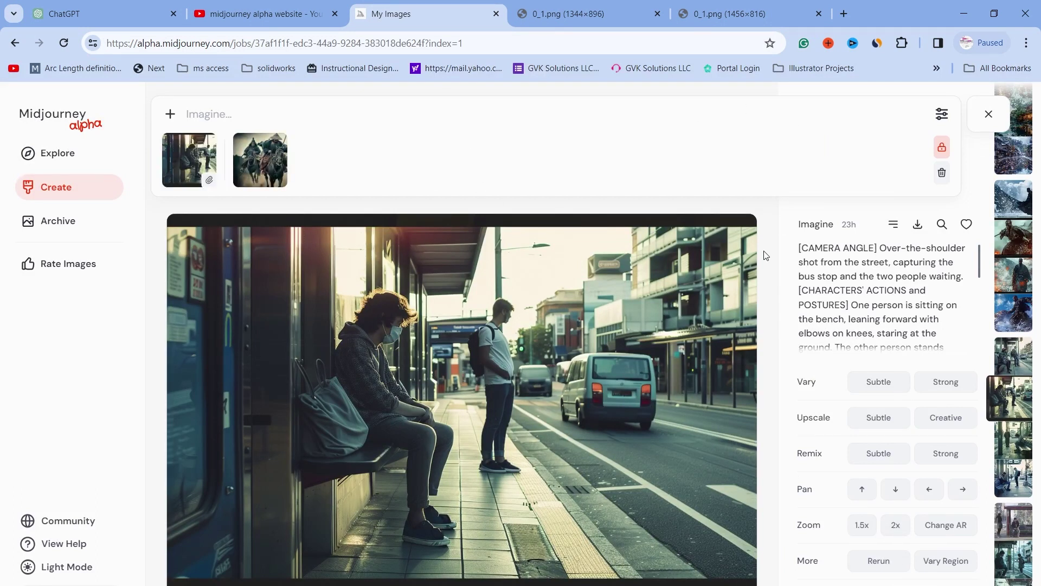
pyautogui.moveTo(227, 153)
# - Return to the Create feed and scroll down through the earlier generations
pyautogui.click(52, 188)
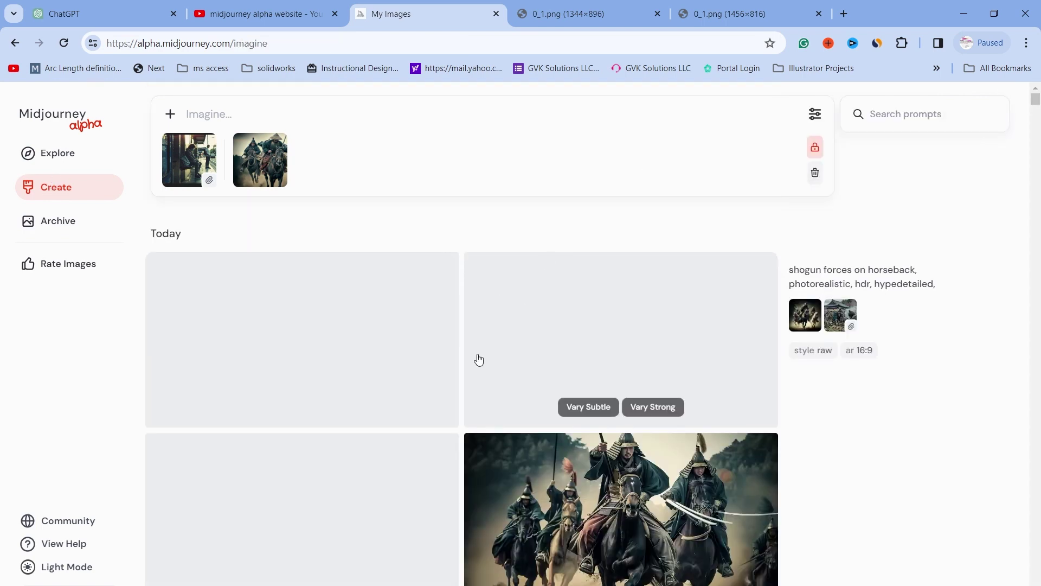
pyautogui.scroll(-10, 476, 395)
pyautogui.scroll(-10, 387, 407)
pyautogui.scroll(-10, 376, 401)
pyautogui.scroll(-10, 377, 401)
pyautogui.scroll(-10, 377, 394)
pyautogui.scroll(-10, 390, 391)
pyautogui.scroll(-8, 381, 385)
pyautogui.scroll(-2, 386, 381)
pyautogui.scroll(2, 326, 393)
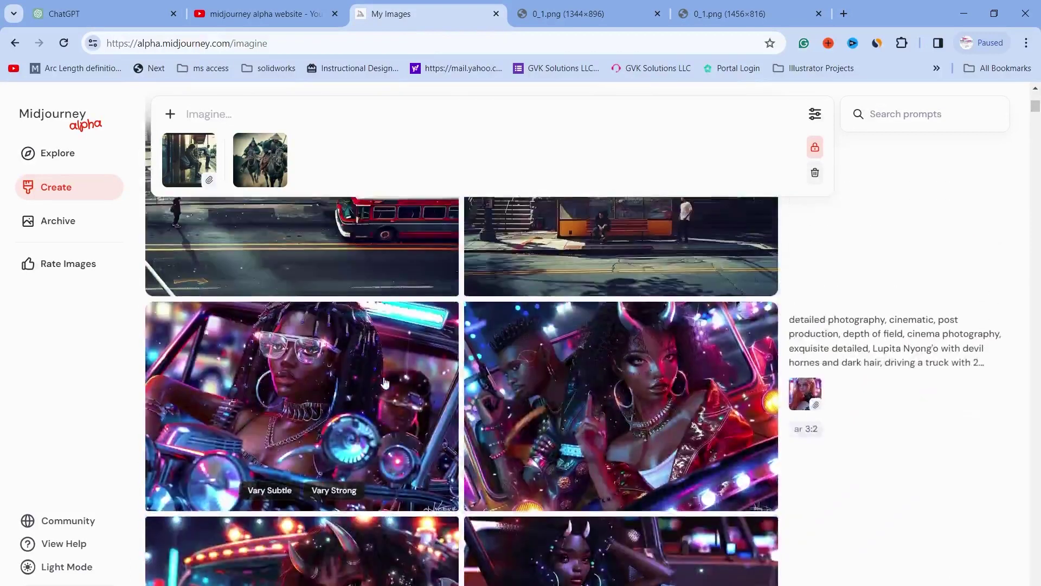
# - Resubmit the neon truck-driver prompt with its --ar value trimmed, then go to Explore
pyautogui.click(317, 386)
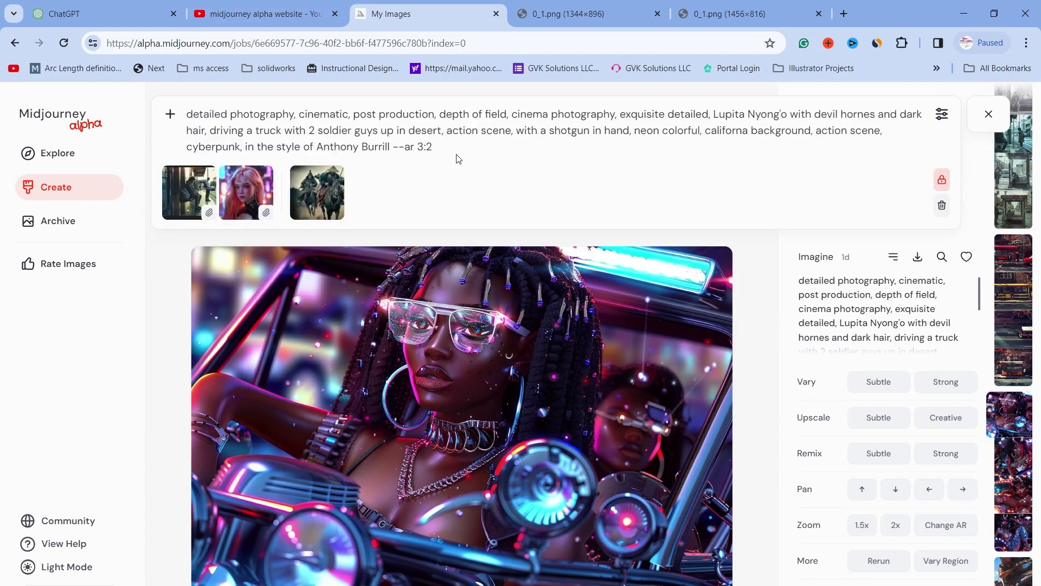
pyautogui.press('BackSpace')
pyautogui.press('Return')
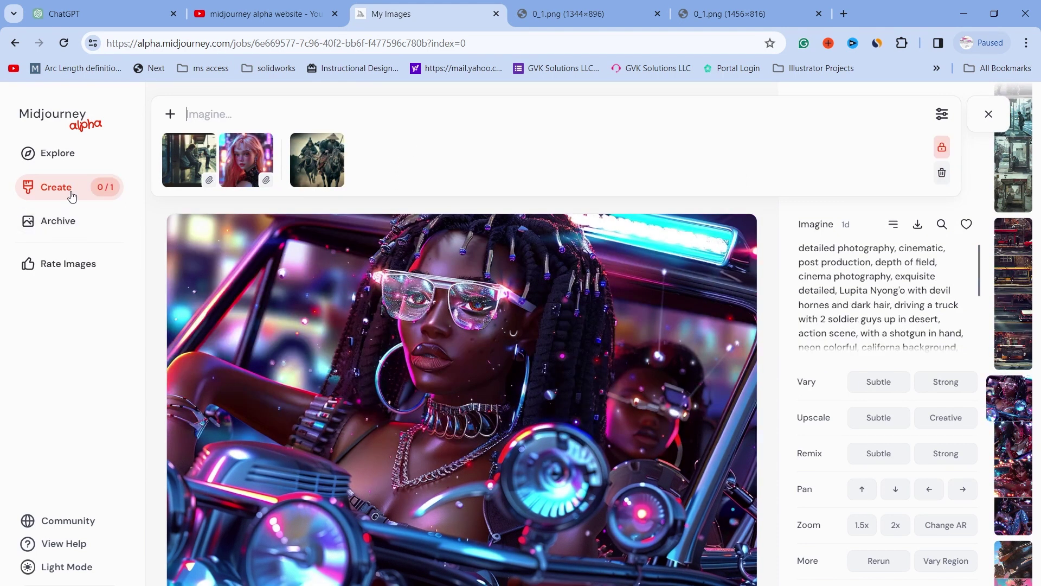
pyautogui.click(60, 164)
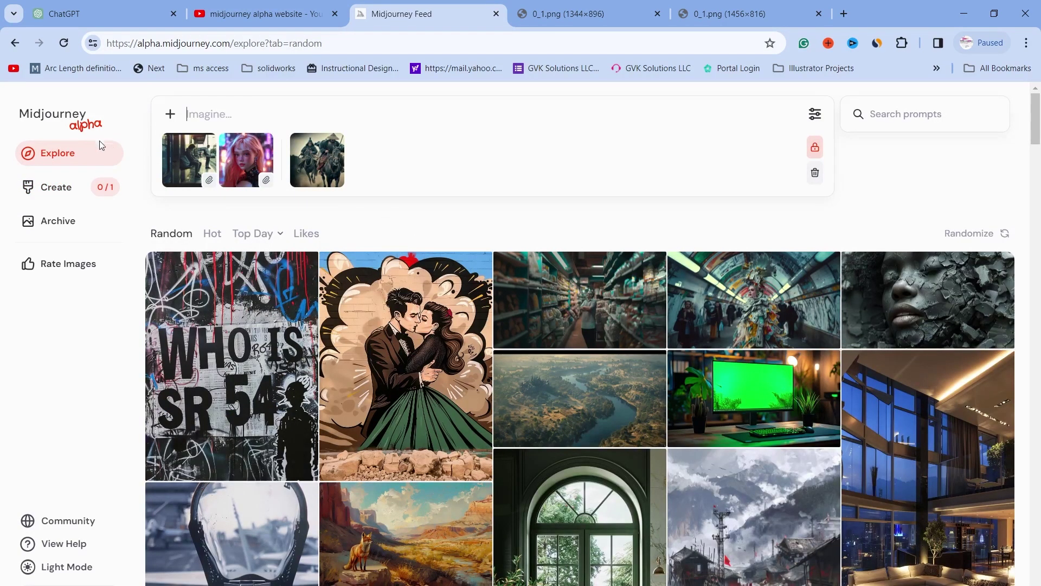
# - Drop the pink-haired reference and resubmit the supermarket shop-owner prompt without its --ar ending
pyautogui.click(263, 143)
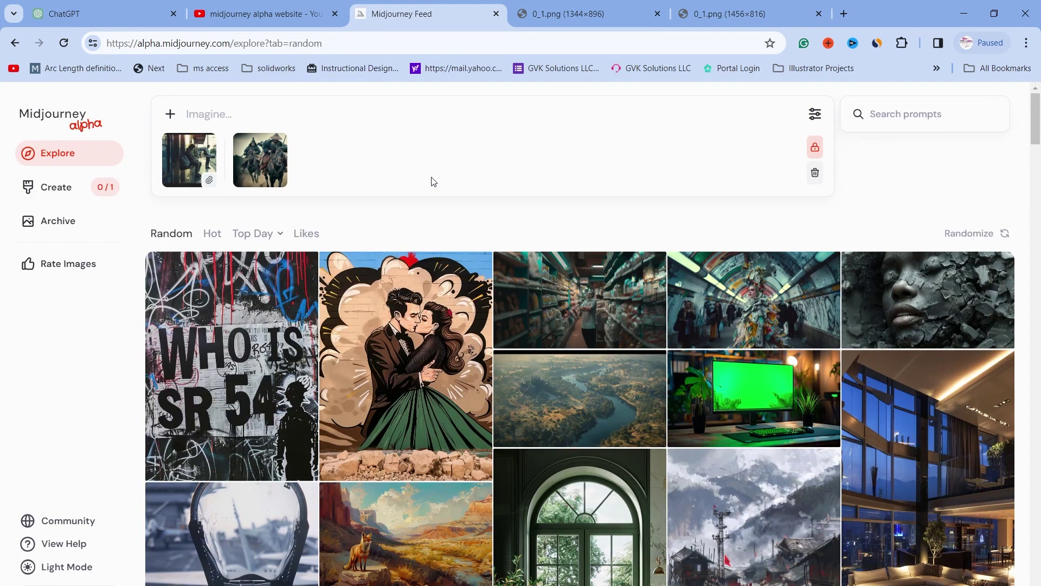
pyautogui.click(591, 304)
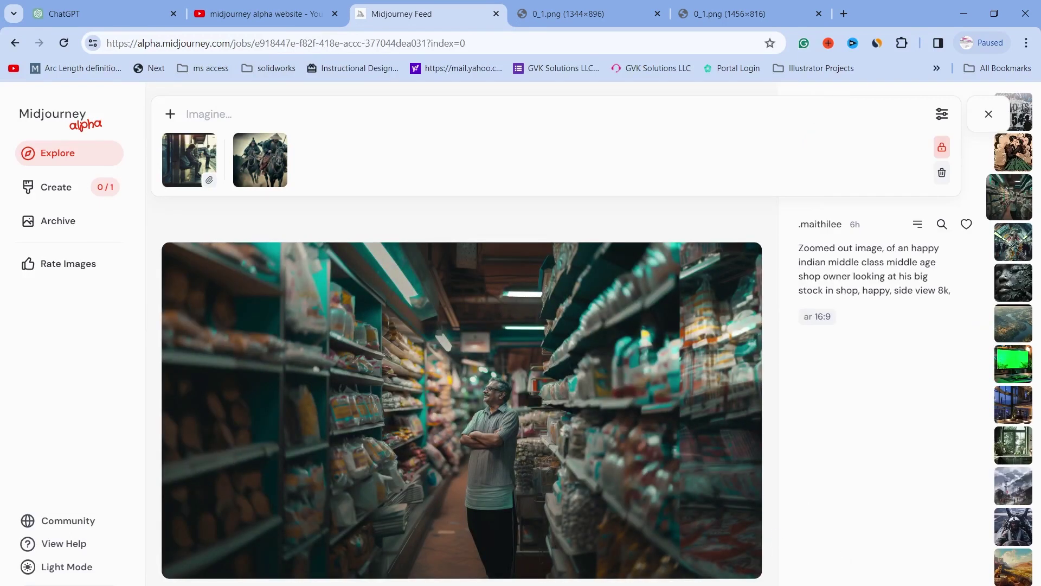
pyautogui.click(820, 489)
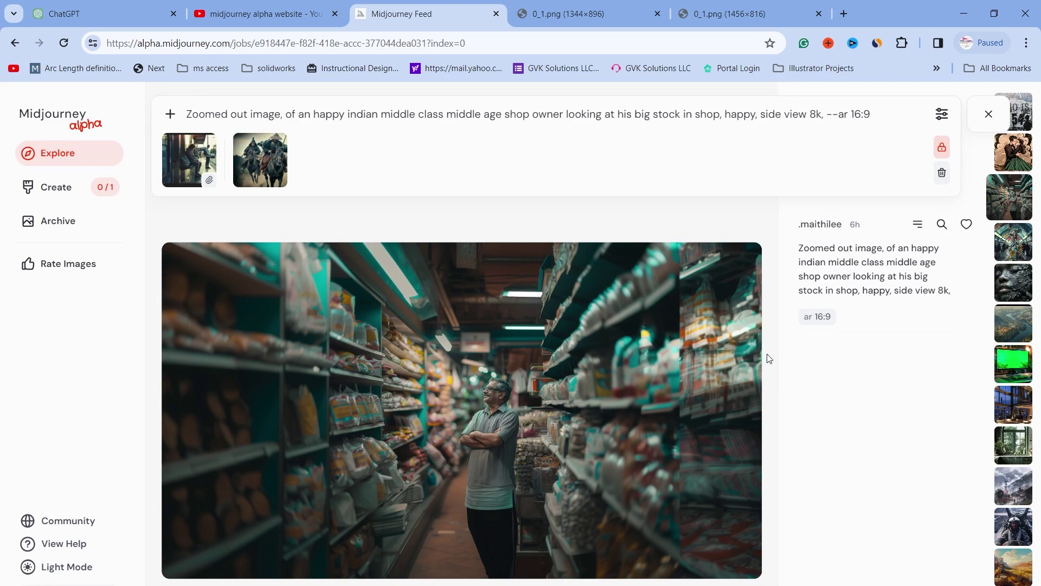
pyautogui.press('BackSpace')
pyautogui.press('BackSpace')
pyautogui.press('BackSpace')
pyautogui.press('BackSpace')
pyautogui.press('BackSpace')
pyautogui.press('BackSpace')
pyautogui.press('Return')
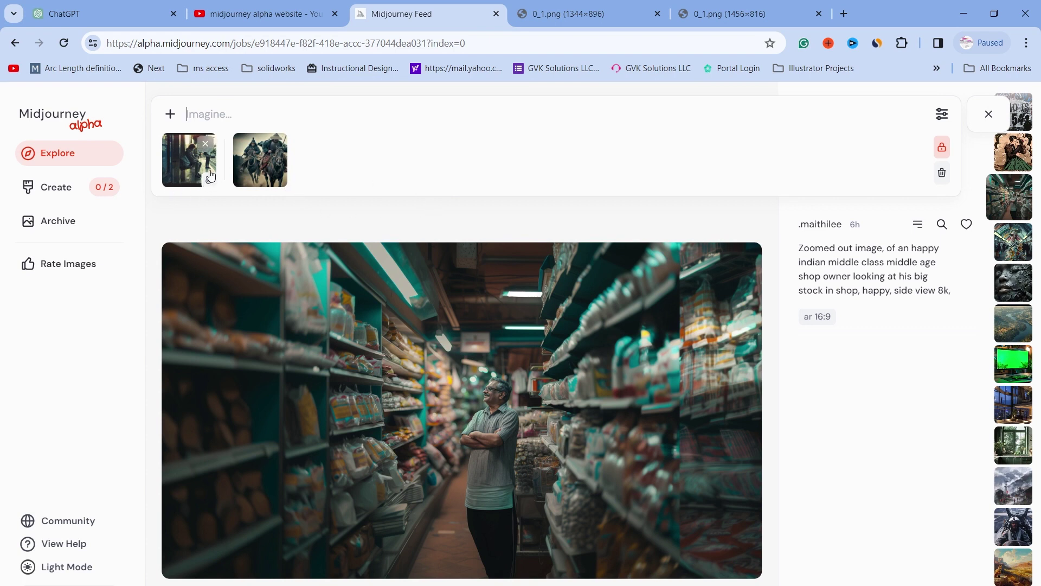
# - Return to the Create feed and scroll down to the cowboy/truck image grid
pyautogui.click(49, 190)
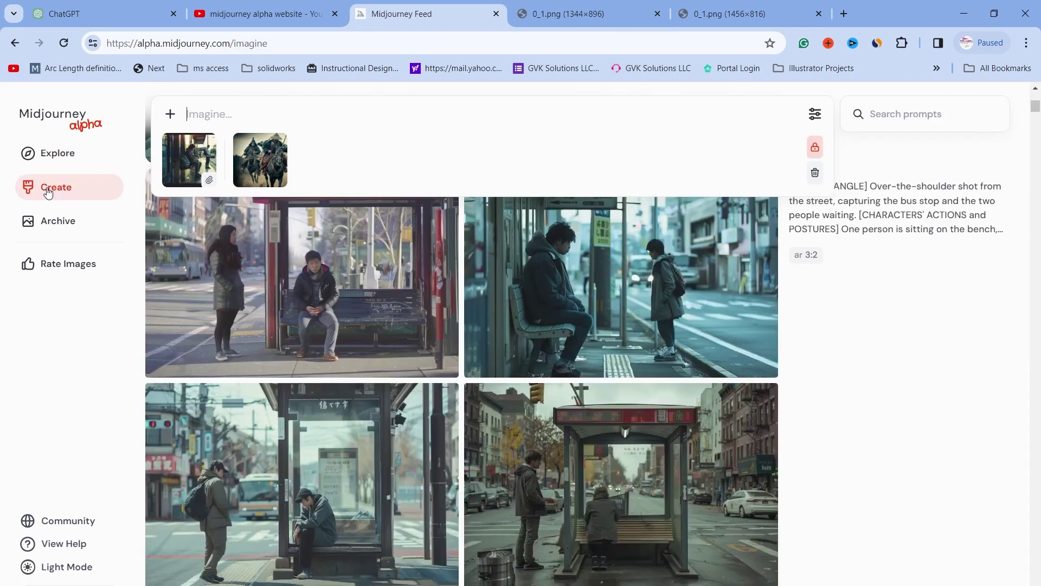
pyautogui.moveTo(236, 291)
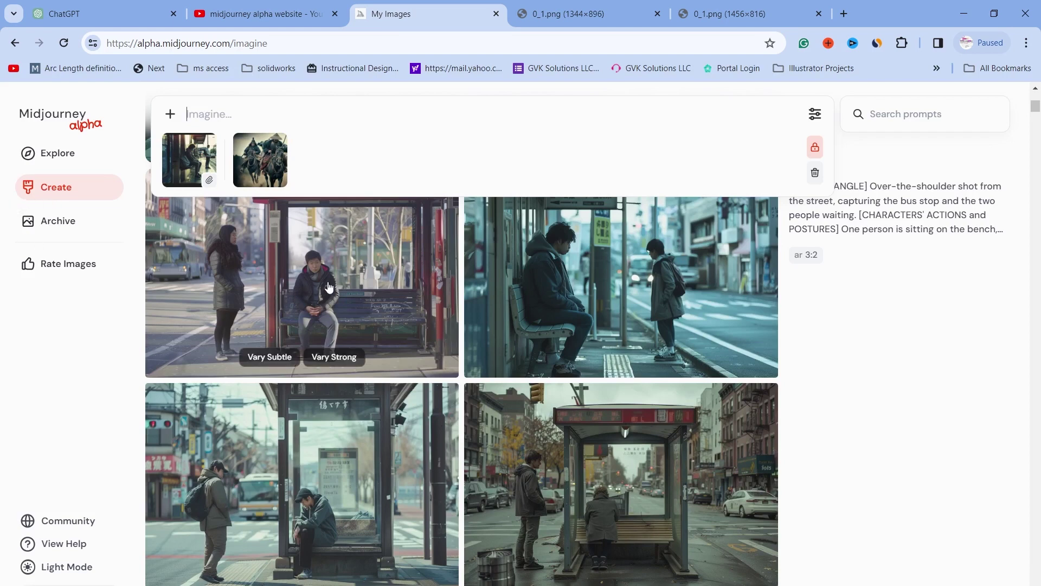
pyautogui.scroll(-15, 362, 287)
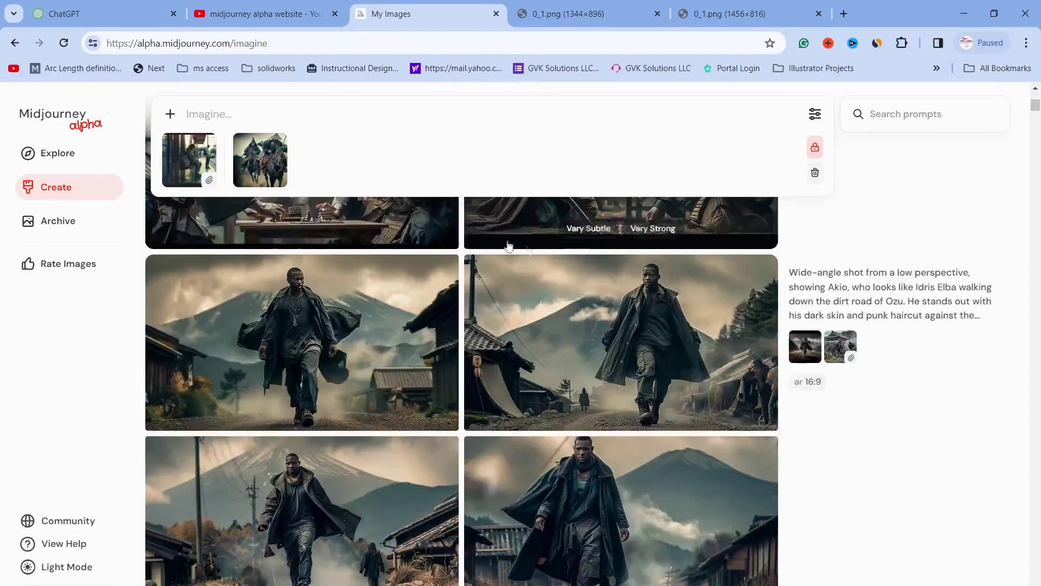
pyautogui.scroll(-15, 488, 244)
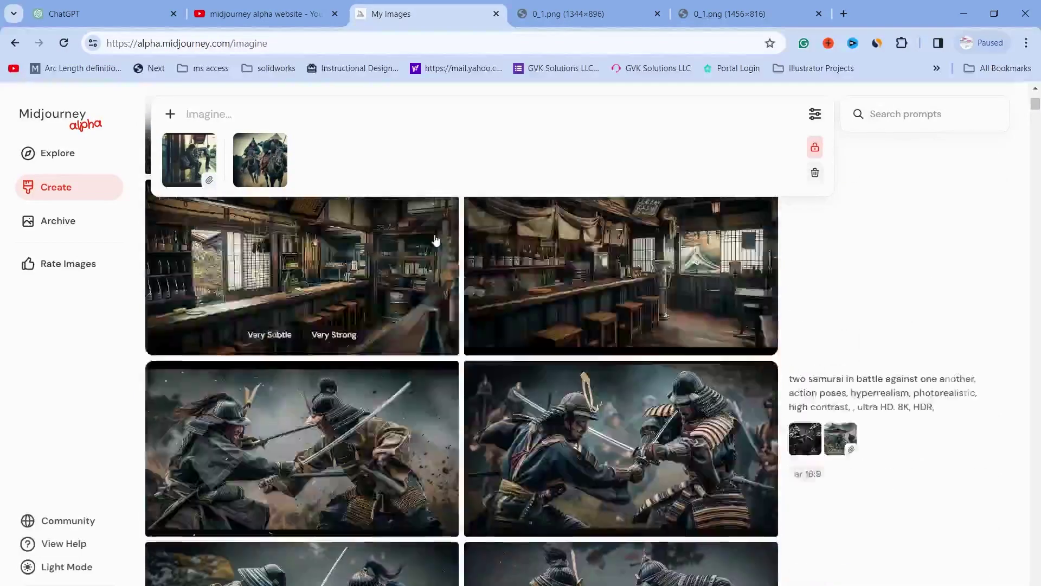
pyautogui.scroll(-15, 436, 238)
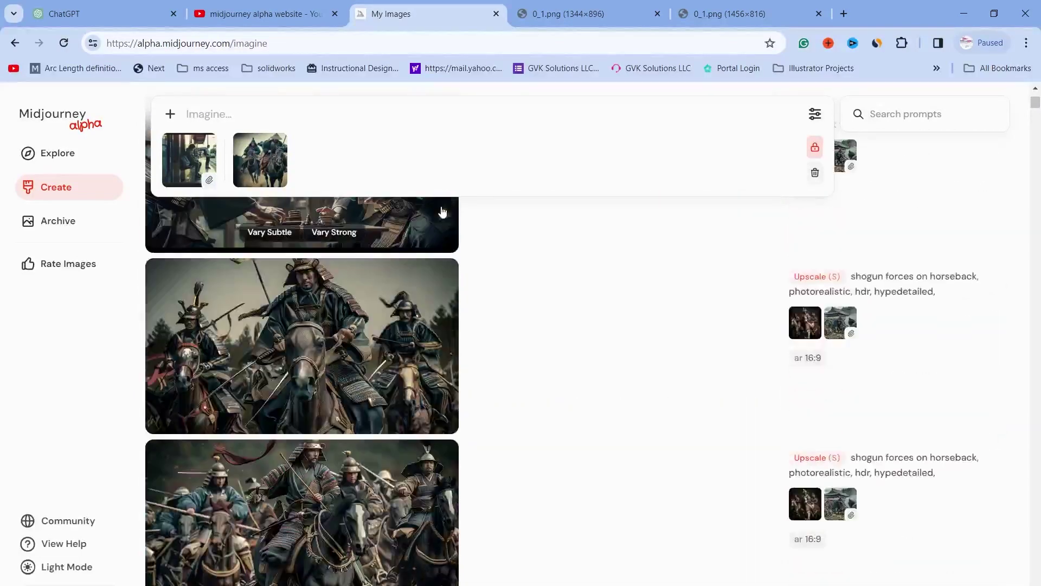
pyautogui.scroll(-15, 442, 225)
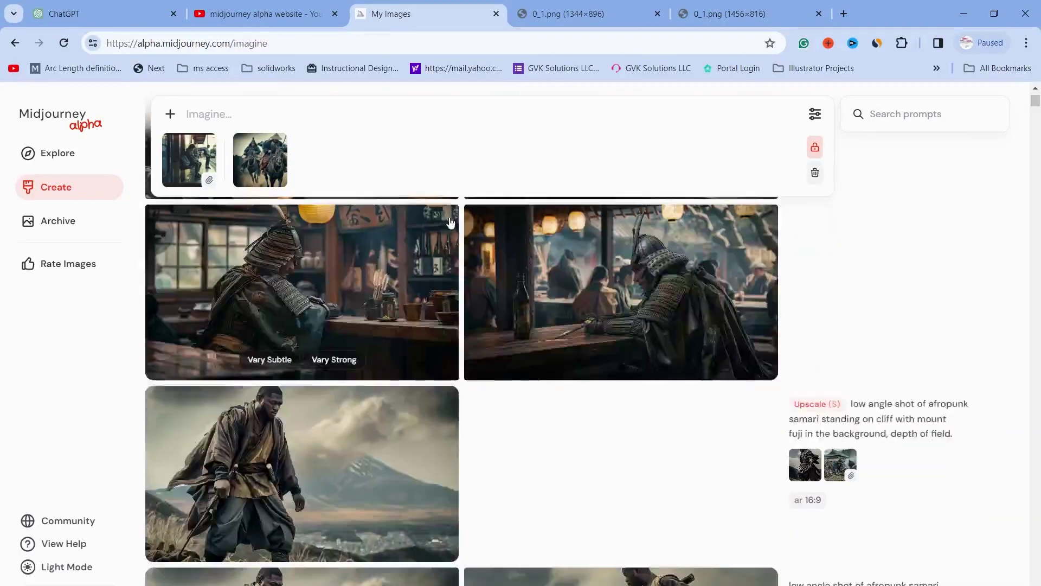
pyautogui.scroll(-15, 448, 221)
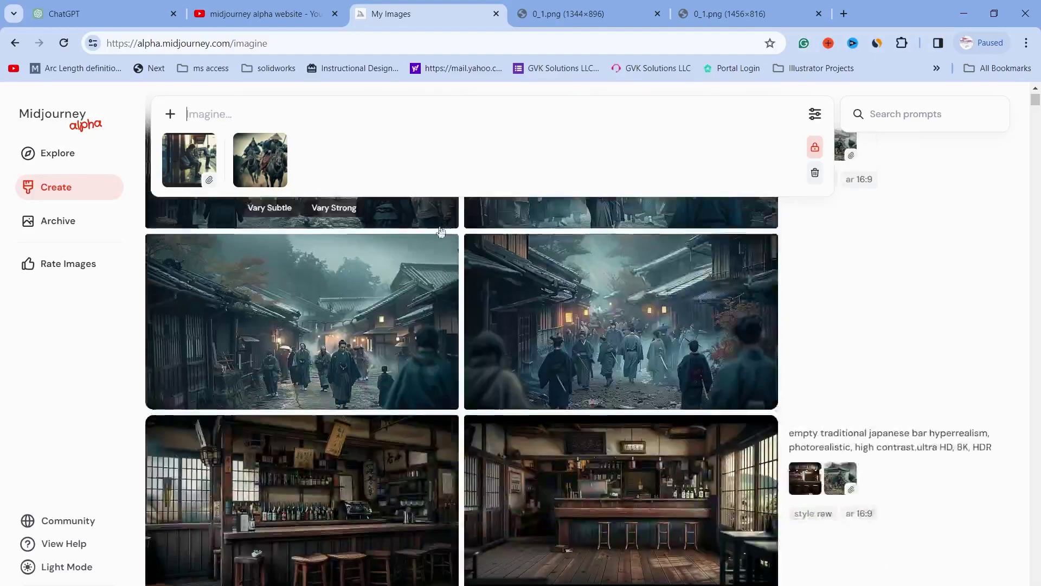
pyautogui.scroll(10, 442, 225)
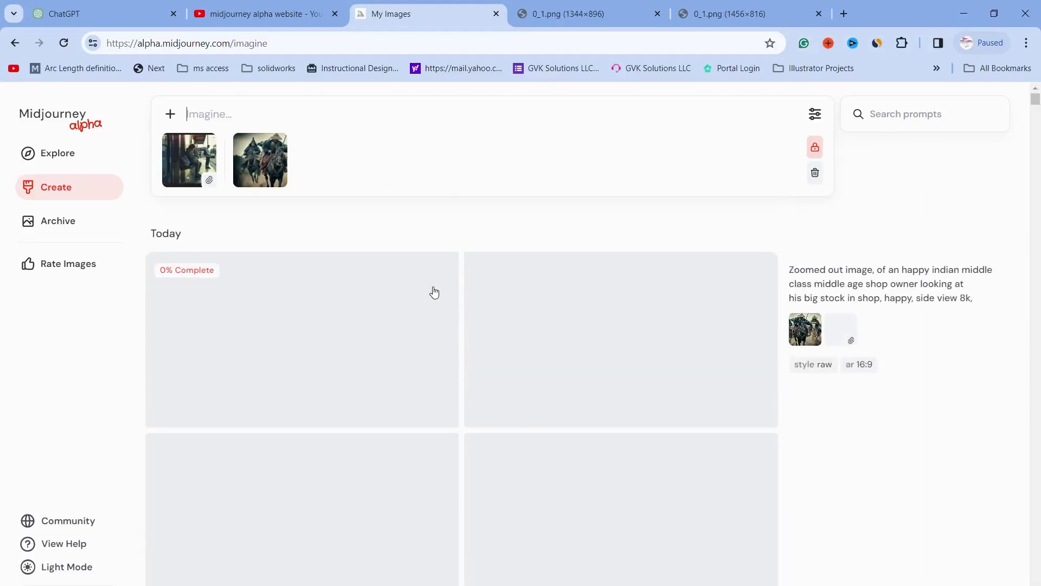
pyautogui.scroll(-5, 435, 293)
pyautogui.scroll(-1, 543, 358)
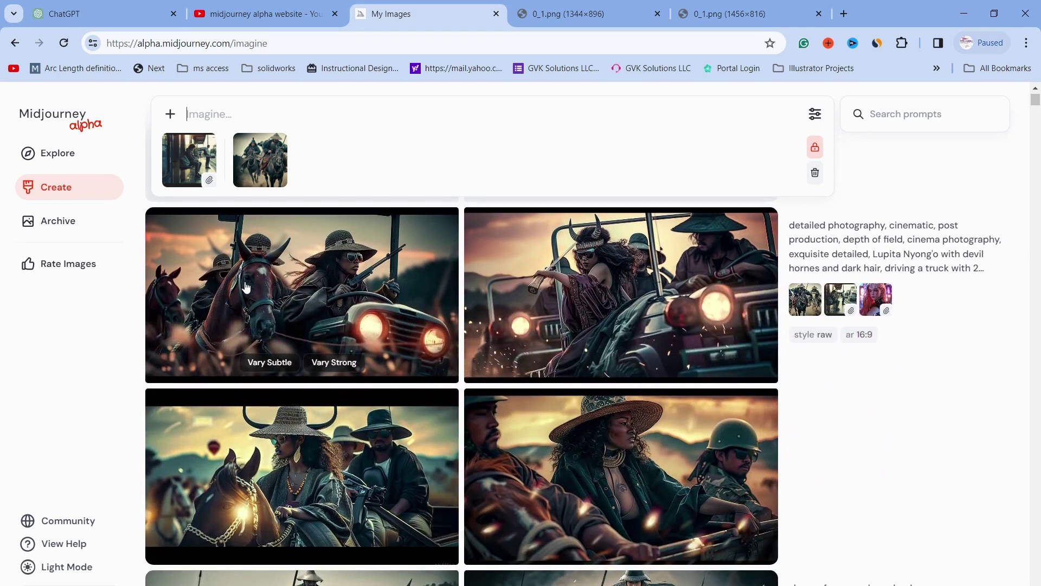
# - View each of the four truck-and-horse images enlarged, then return to today's grid
pyautogui.click(287, 295)
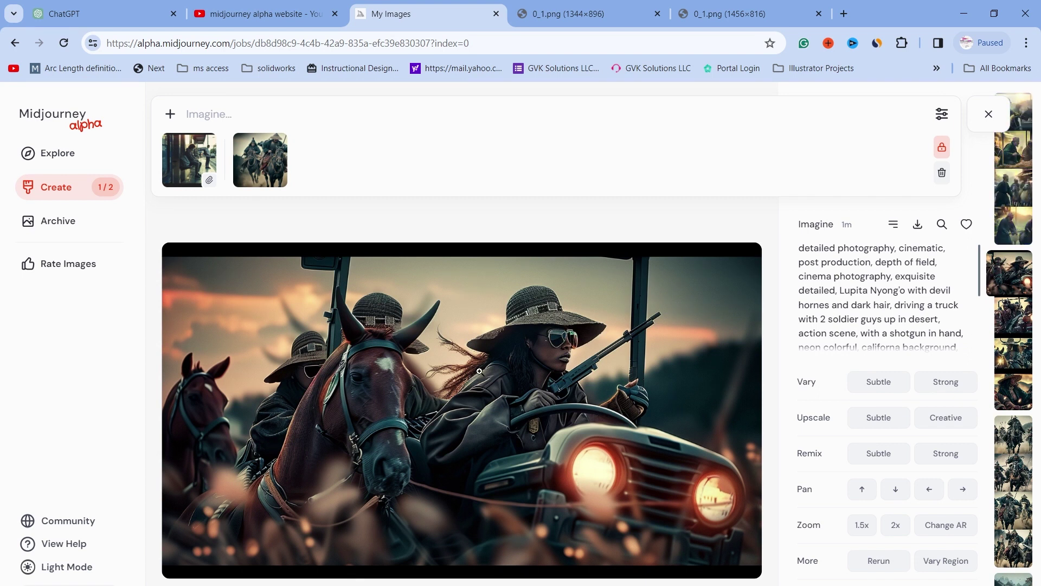
pyautogui.press('Right')
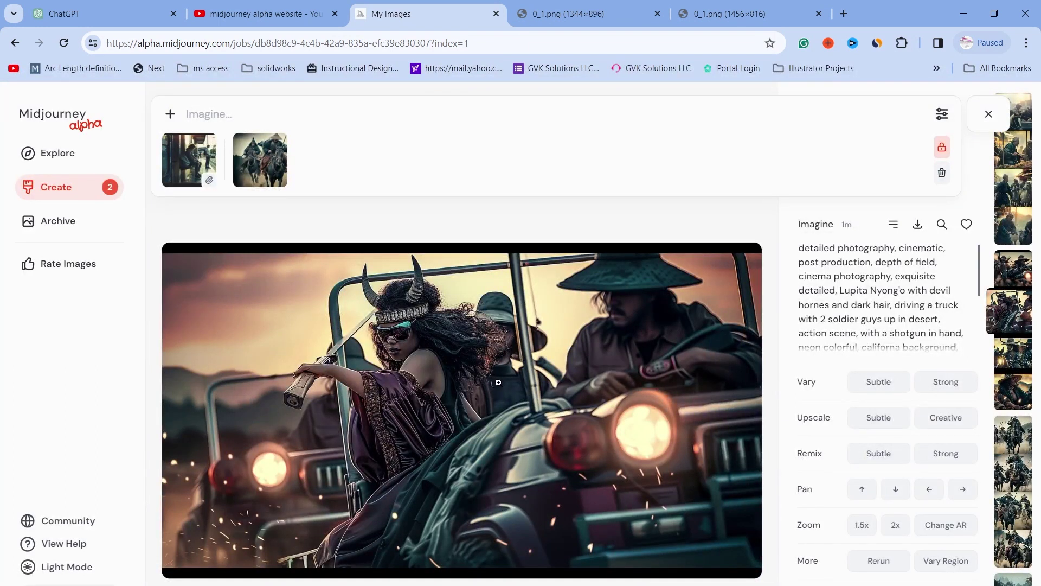
pyautogui.click(498, 382)
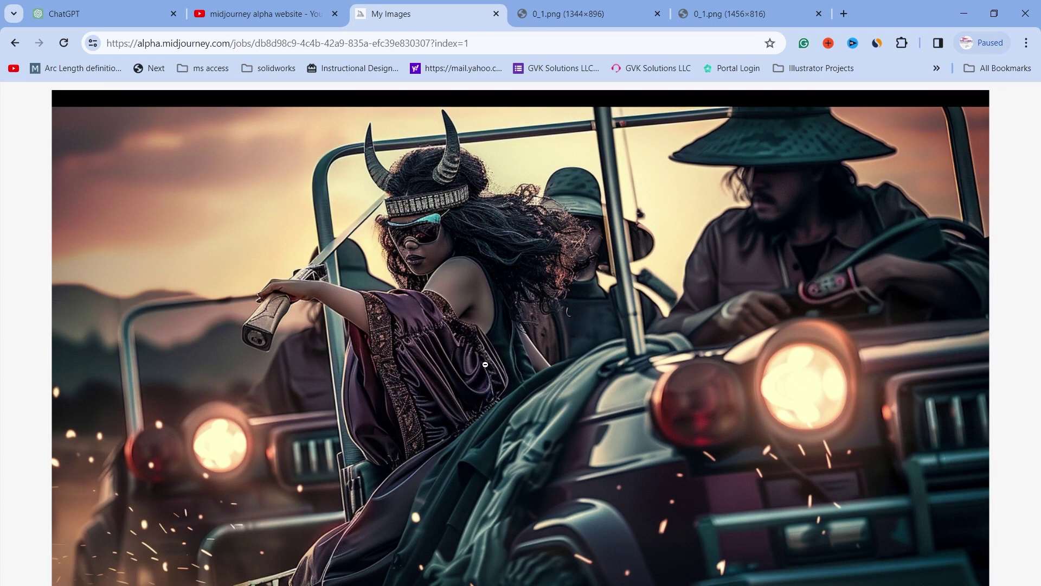
pyautogui.click(353, 170)
pyautogui.press('Right')
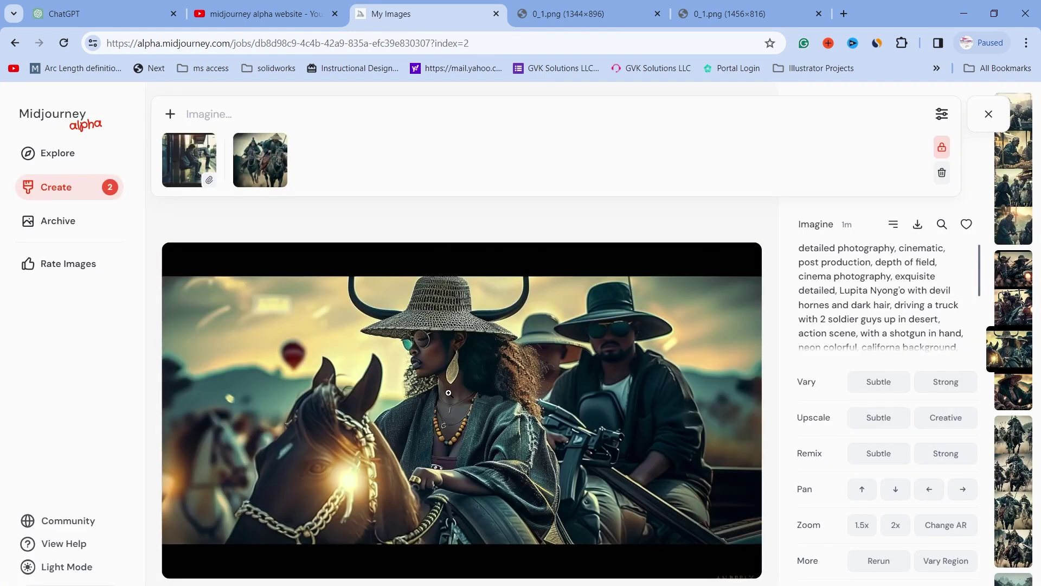
pyautogui.click(449, 393)
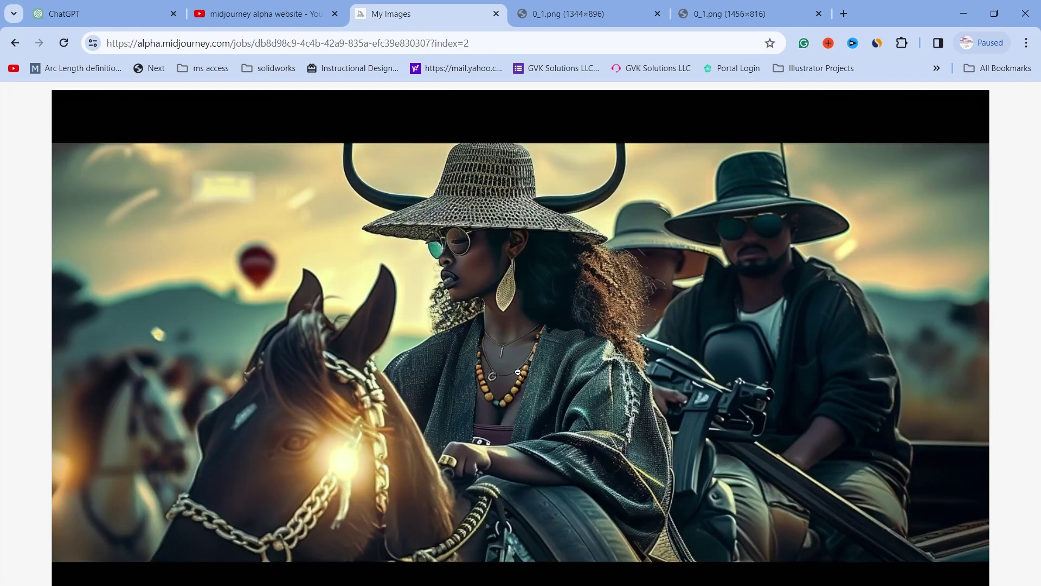
pyautogui.click(508, 354)
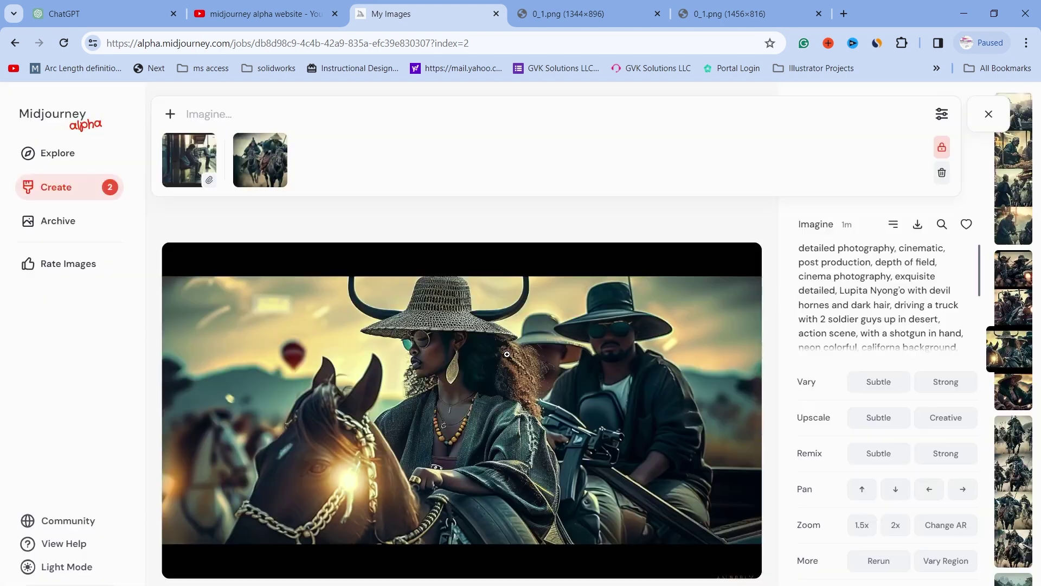
pyautogui.press('Right')
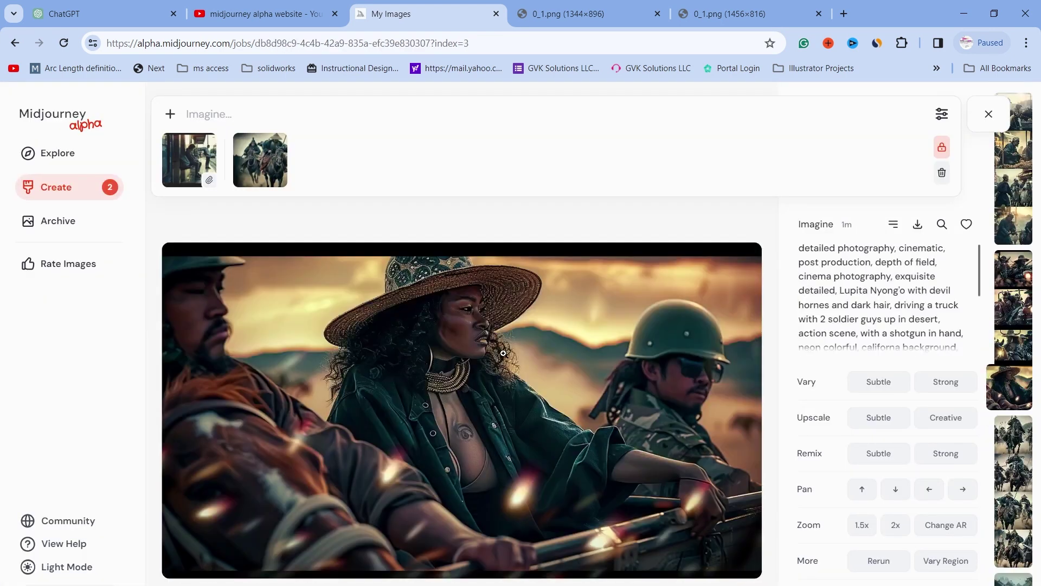
pyautogui.click(503, 353)
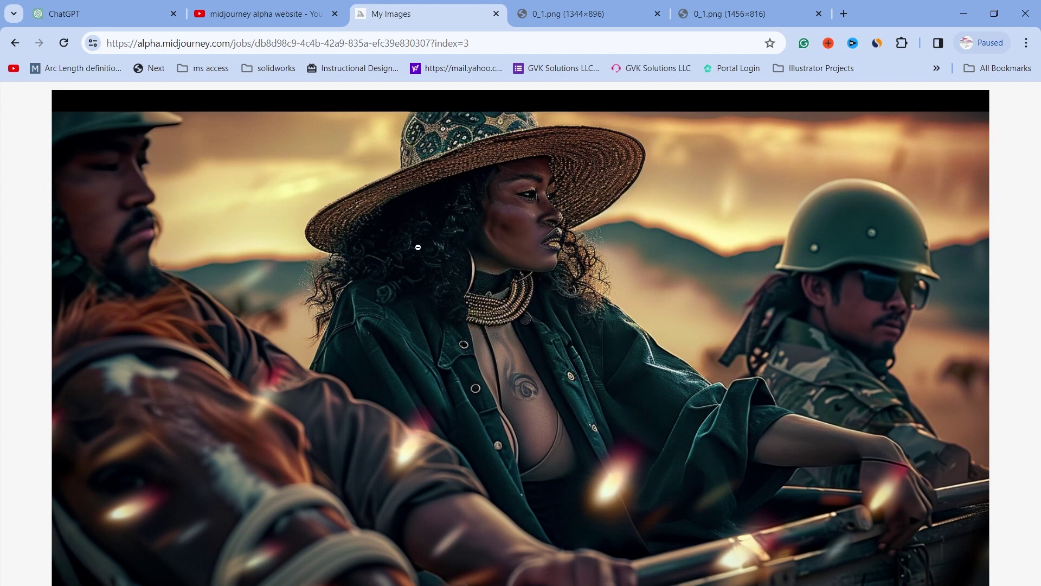
pyautogui.click(356, 237)
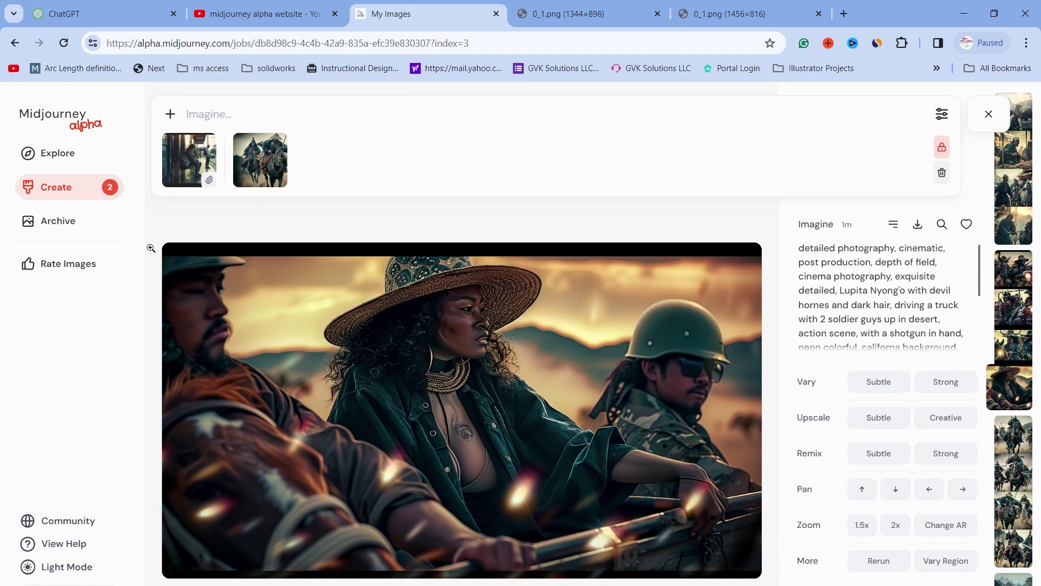
pyautogui.click(66, 188)
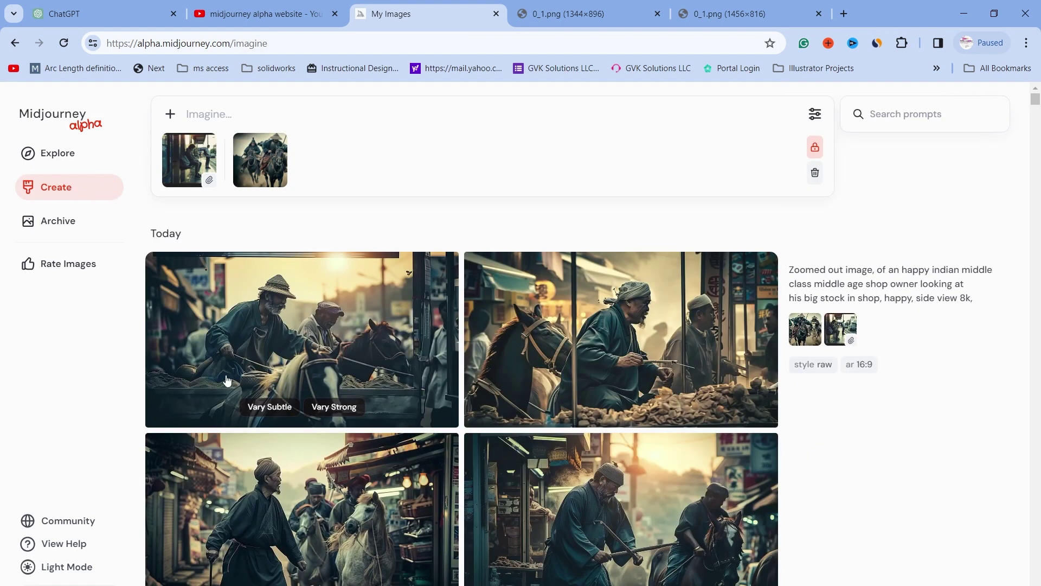
# - View all four shop-owner images full size, ending on the first image's detail view
pyautogui.click(249, 345)
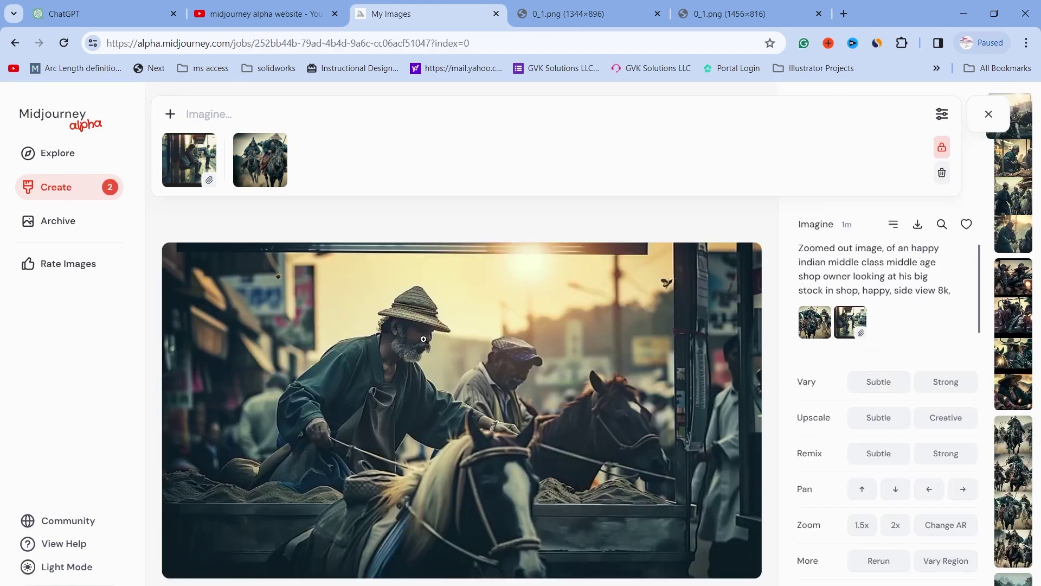
pyautogui.click(443, 387)
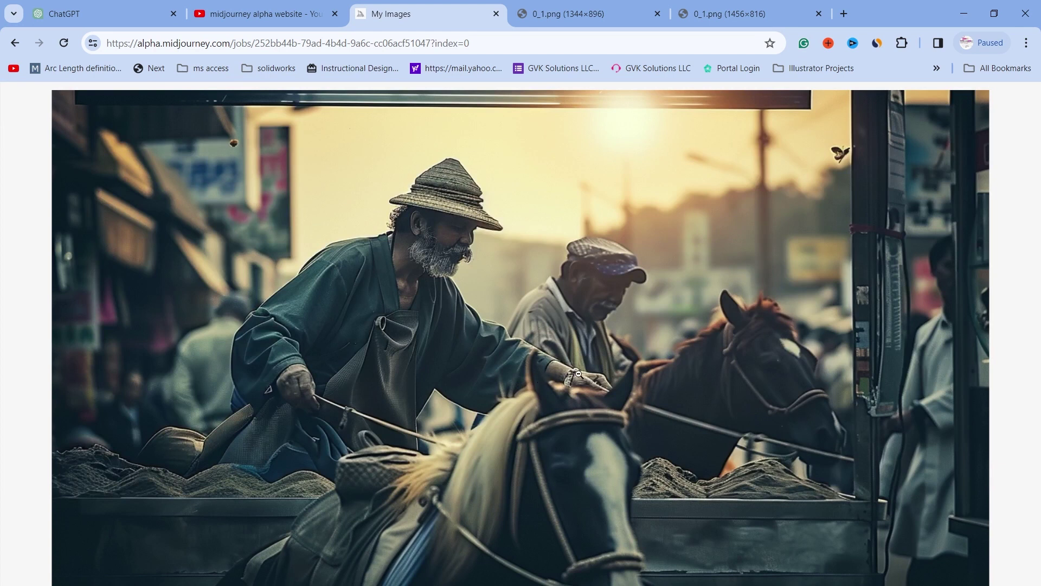
pyautogui.press('Right')
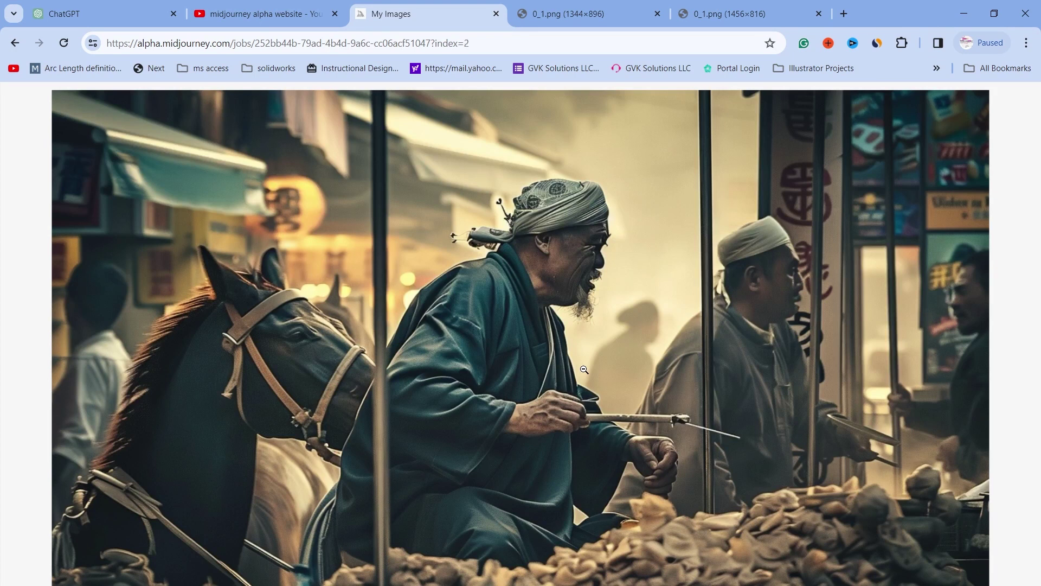
pyautogui.press('Right')
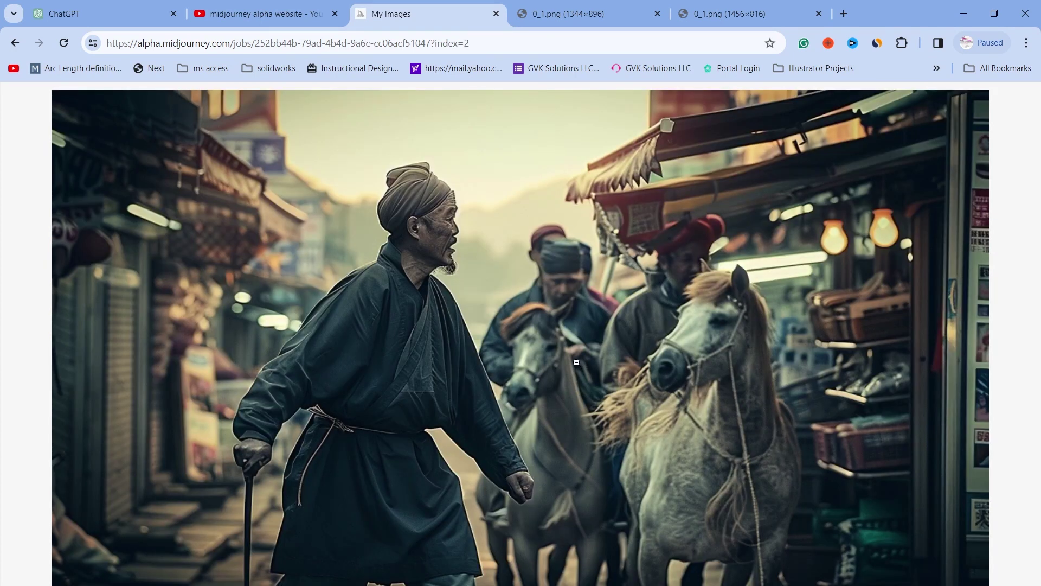
pyautogui.press('Right')
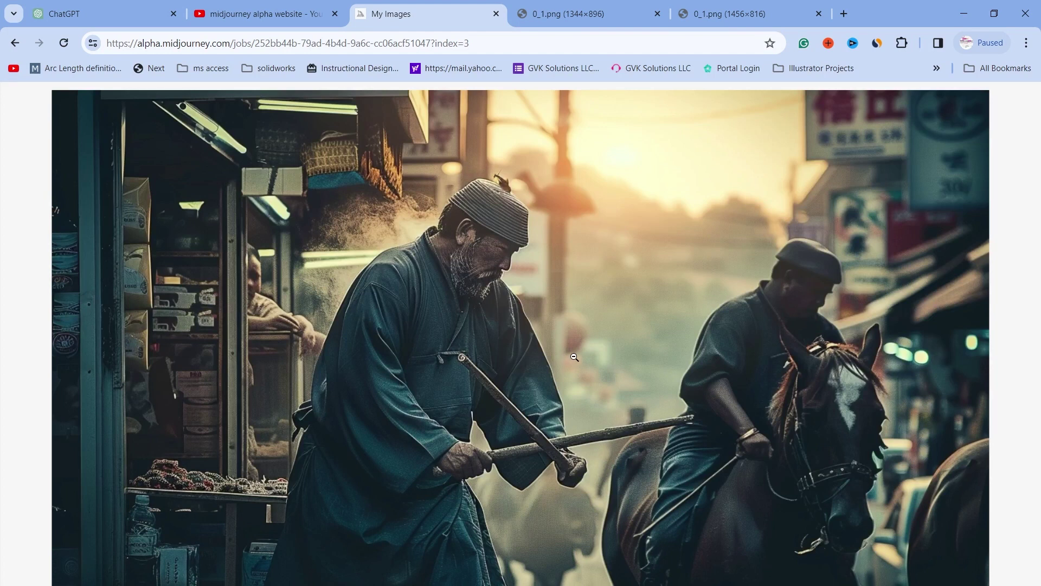
pyautogui.press('Left')
pyautogui.press('Left')
pyautogui.press('Left')
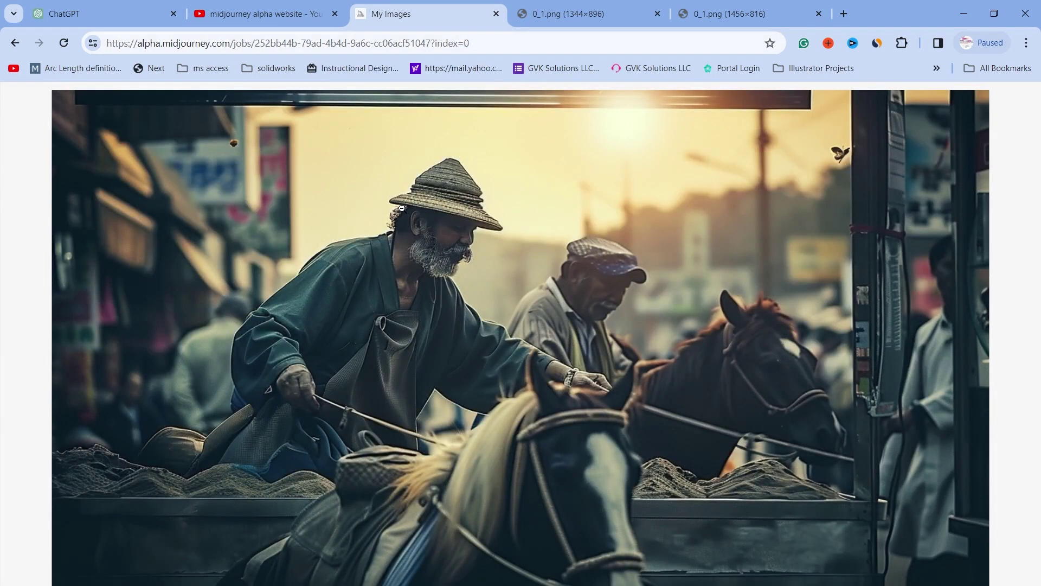
pyautogui.click(410, 138)
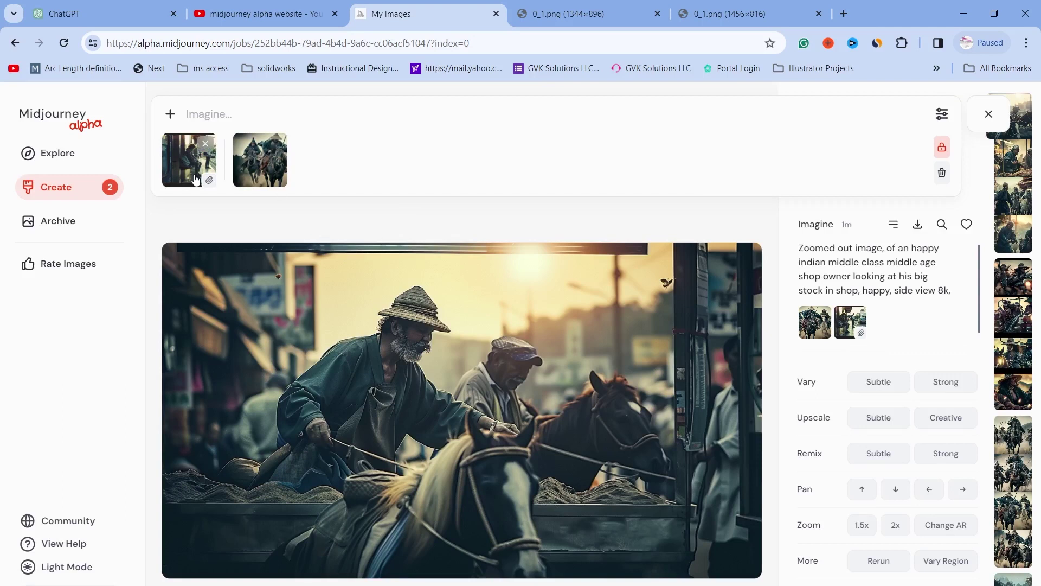